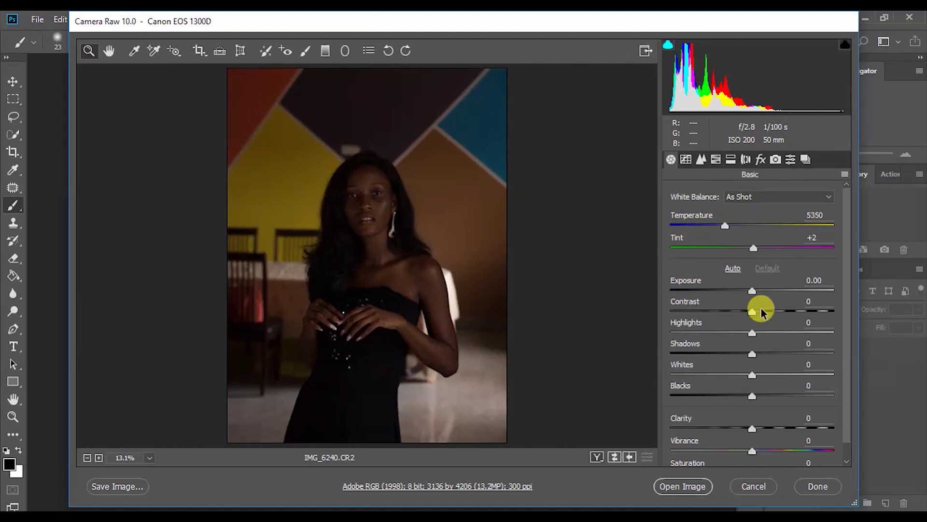
Step: In Camera Raw, raise exposure, pull highlights to -63, lift shadows and deepen blacks
scroll(844, 289, "down", 1)
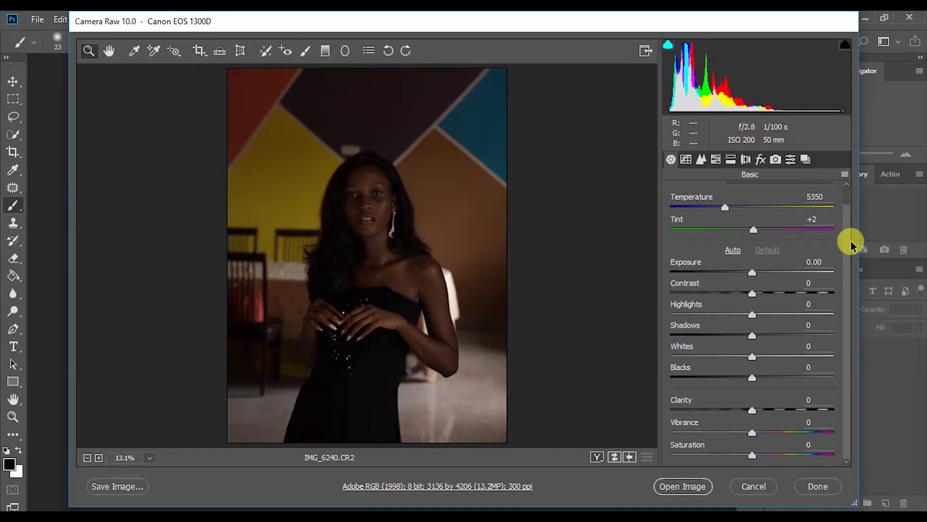
left_click_drag(843, 238, 845, 208)
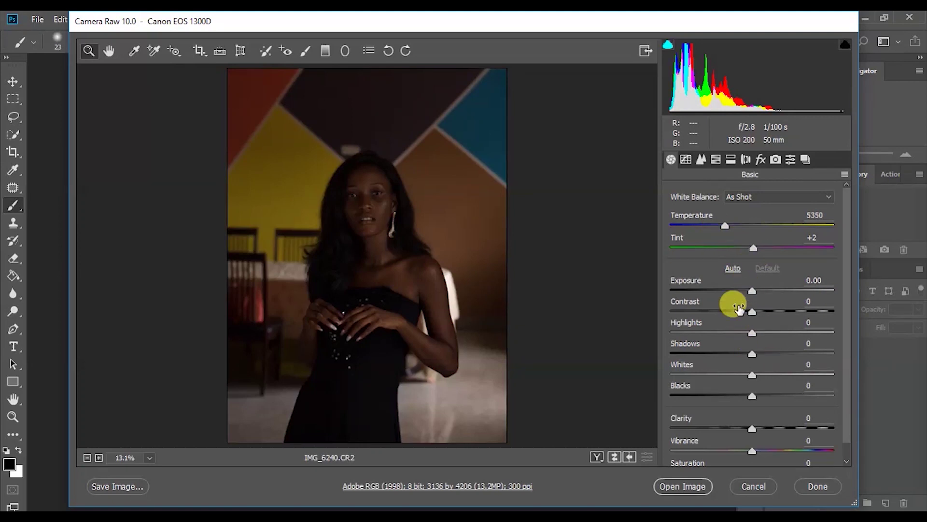
left_click_drag(754, 293, 770, 296)
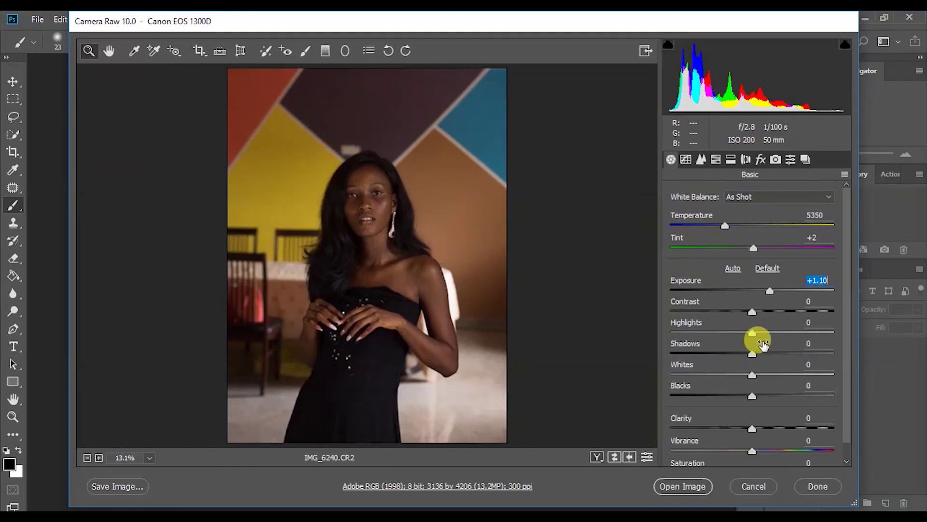
left_click_drag(770, 291, 777, 293)
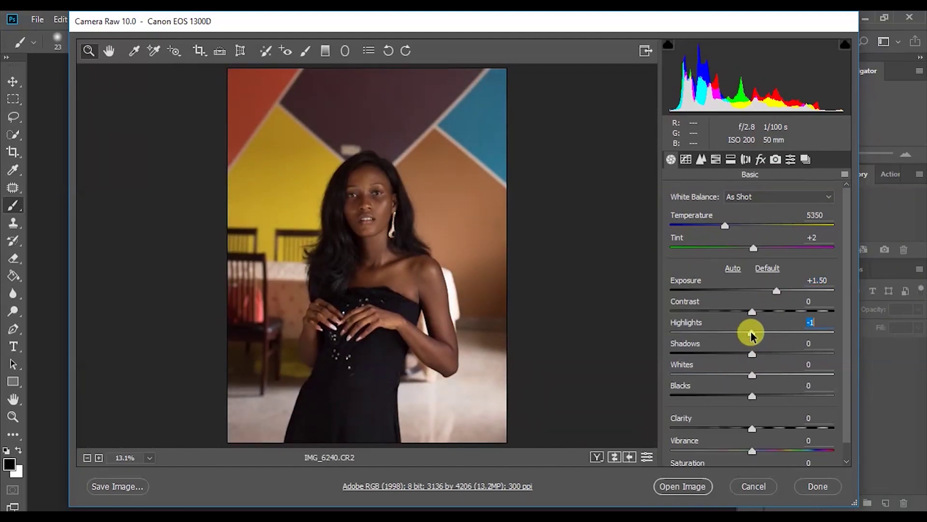
left_click_drag(751, 334, 766, 354)
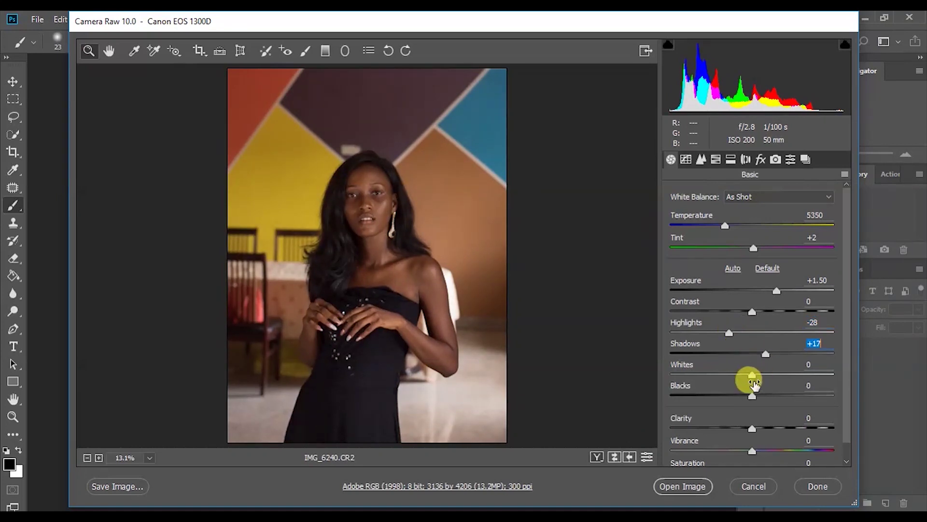
left_click_drag(752, 397, 729, 394)
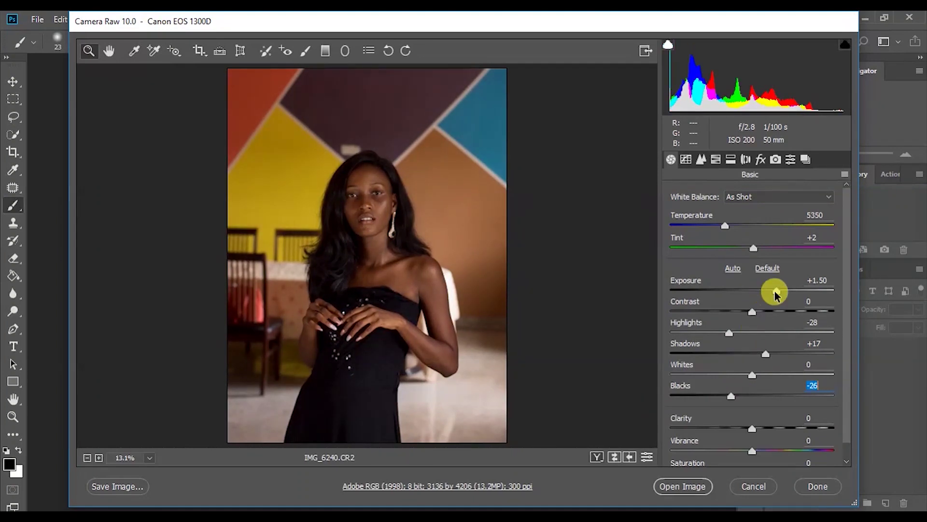
left_click_drag(776, 292, 786, 295)
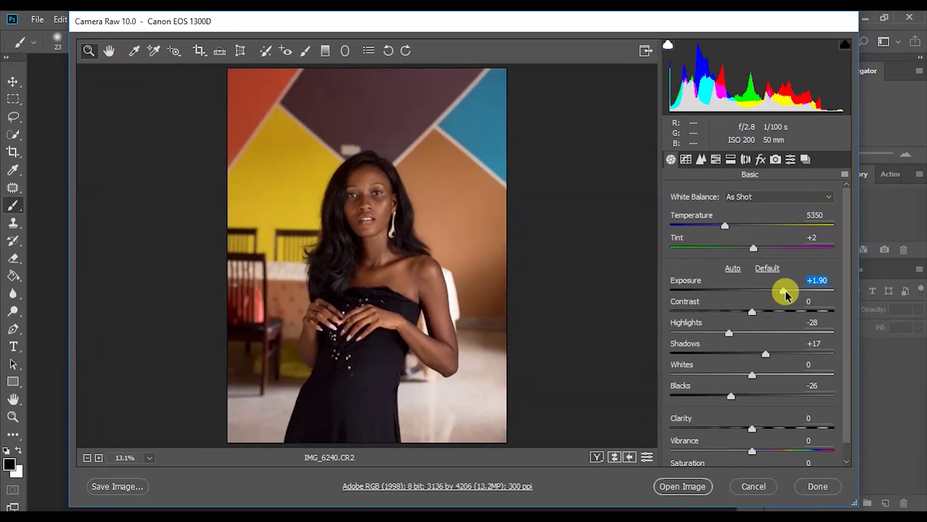
left_click_drag(729, 333, 702, 335)
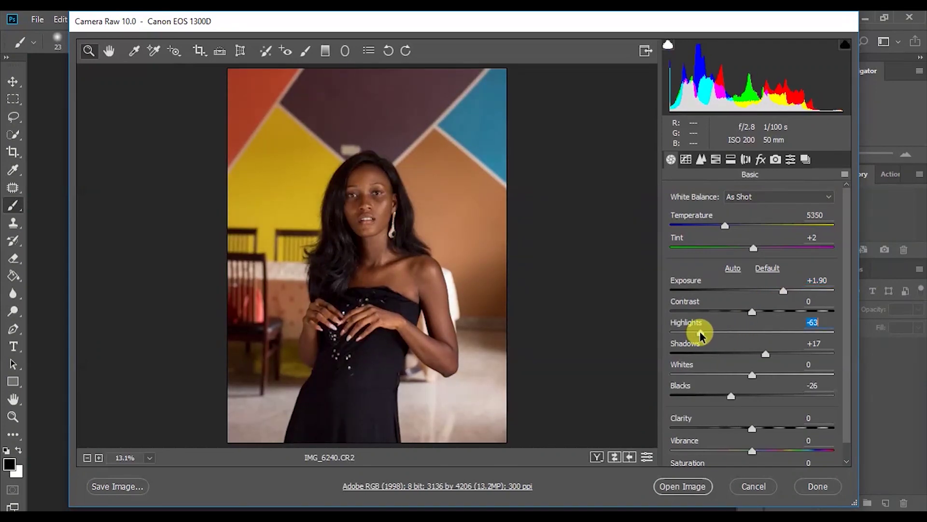
left_click_drag(765, 354, 779, 353)
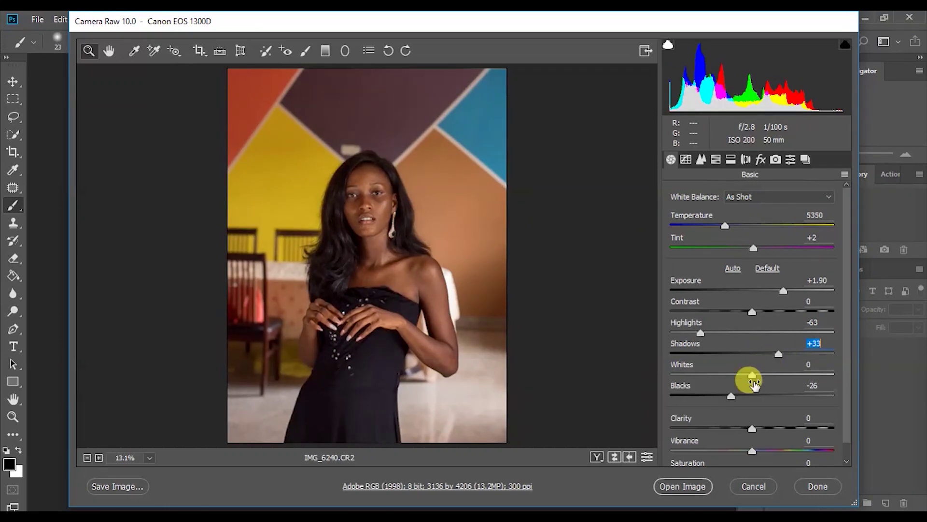
left_click_drag(729, 397, 726, 397)
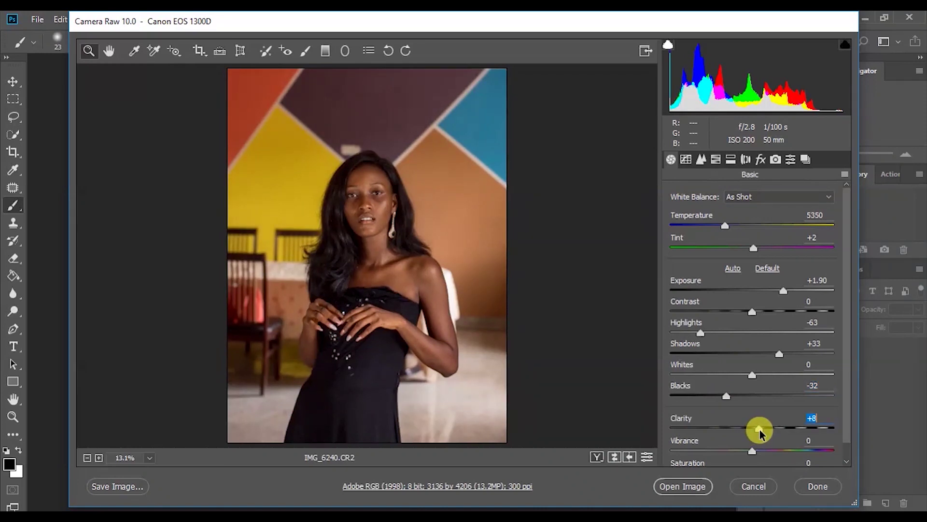
Step: Finalize Clarity +5, Contrast +18, Exposure +2.10, Highlights -80, Shadows +24, then open the image
left_click_drag(760, 432, 756, 430)
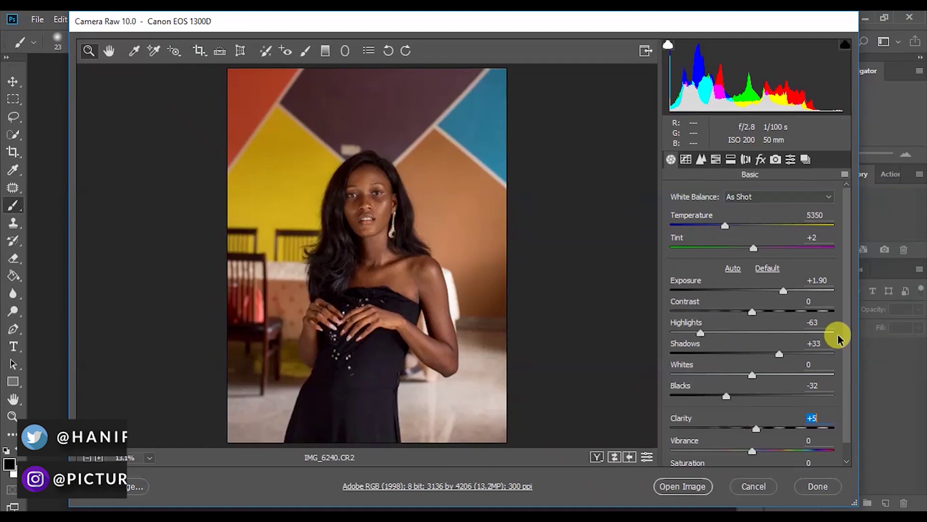
mouse_move(849, 328)
left_mouse_down()
mouse_move(845, 362)
mouse_move(841, 328)
left_mouse_up()
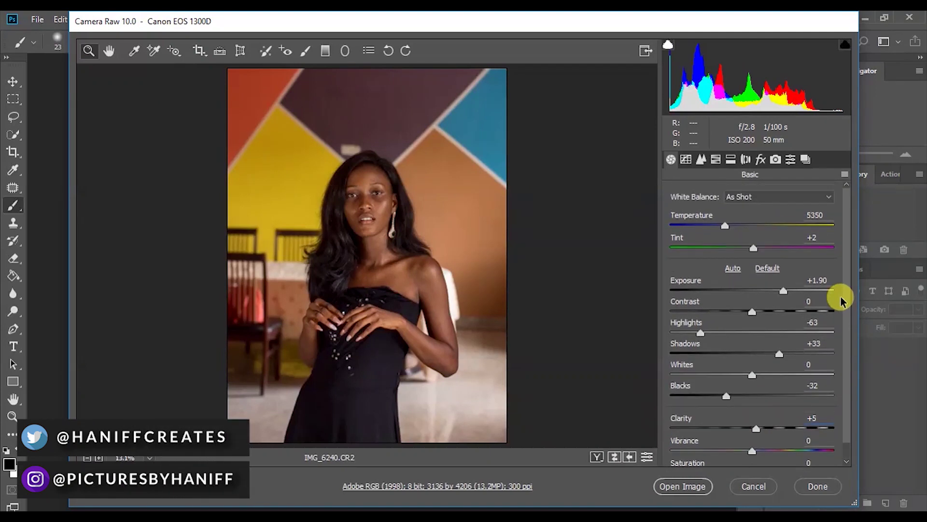
left_click_drag(750, 309, 763, 313)
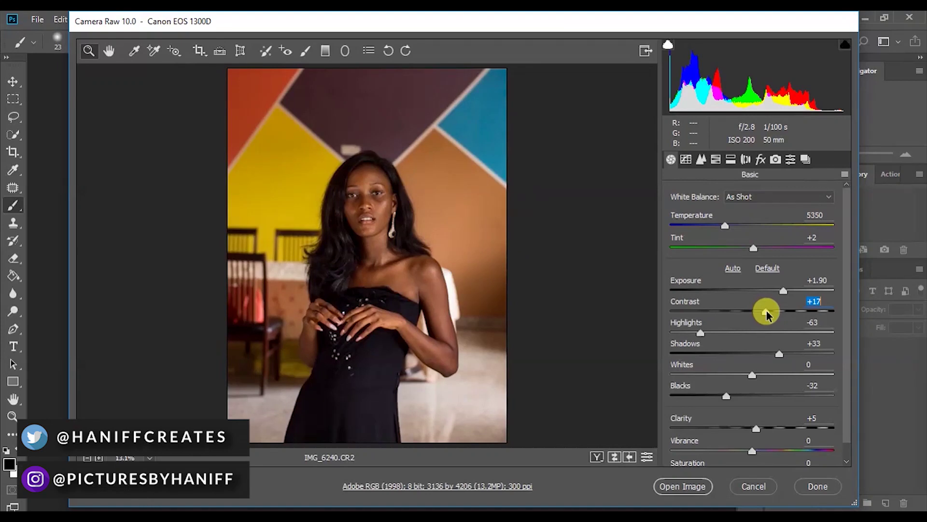
left_click_drag(766, 313, 768, 310)
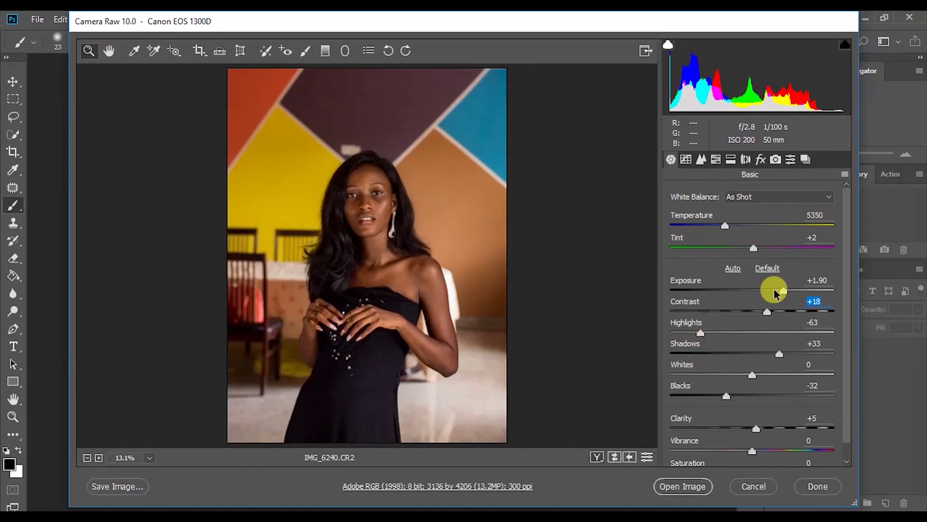
mouse_move(780, 357)
left_mouse_down()
mouse_move(768, 354)
mouse_move(789, 354)
mouse_move(773, 357)
left_mouse_up()
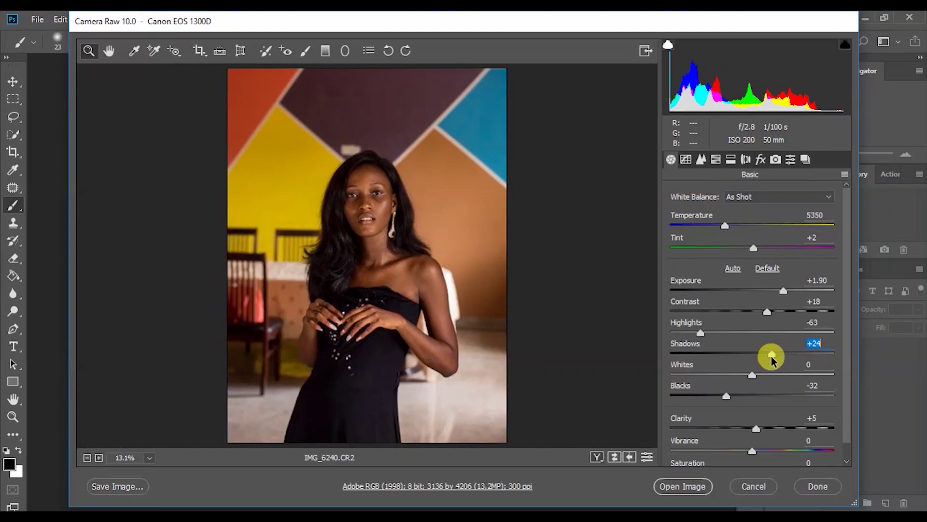
left_click_drag(701, 332, 694, 332)
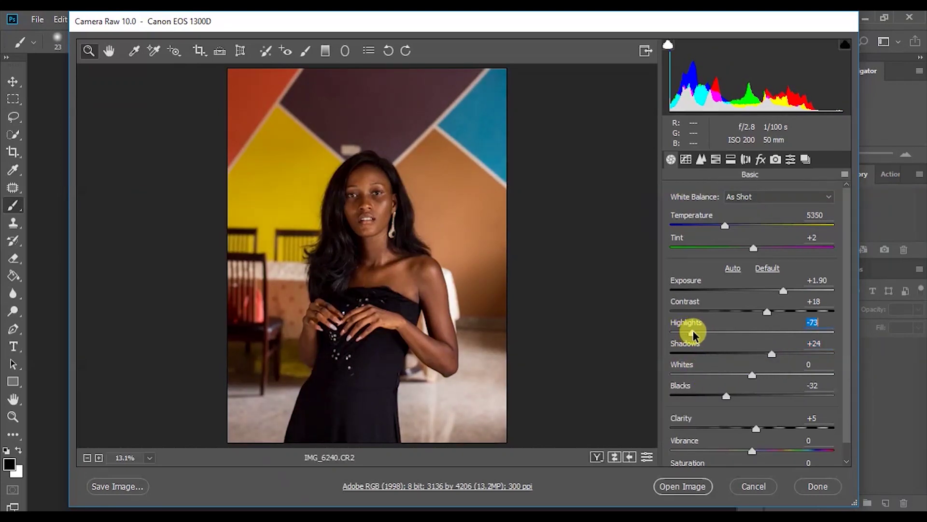
left_click_drag(785, 292, 788, 293)
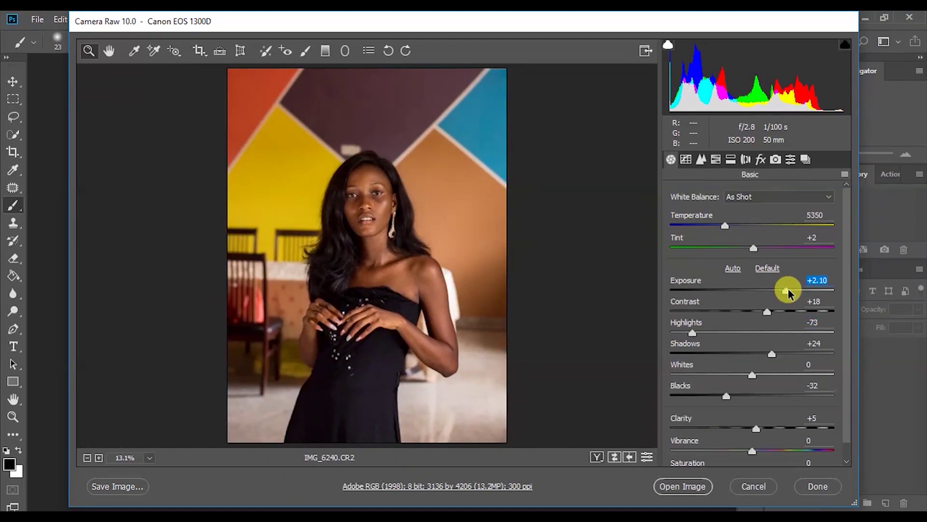
left_click_drag(685, 336, 686, 335)
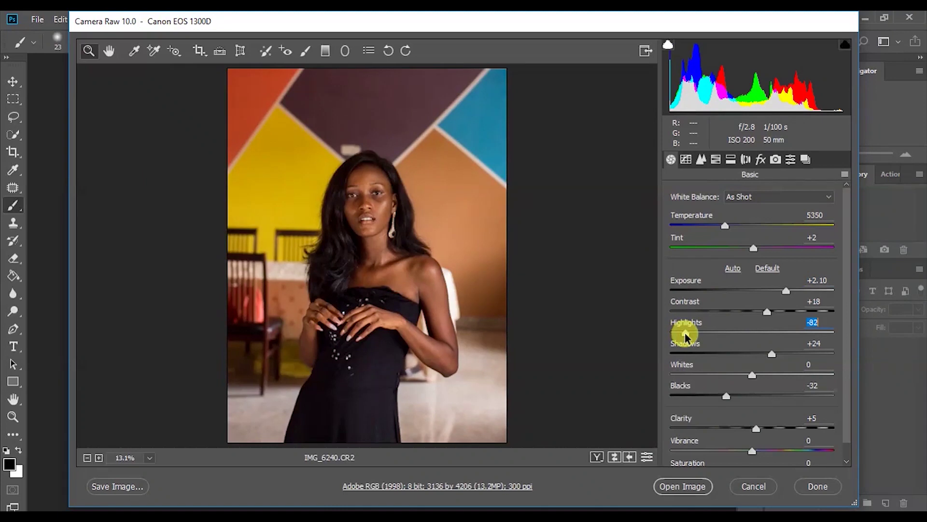
left_click(690, 488)
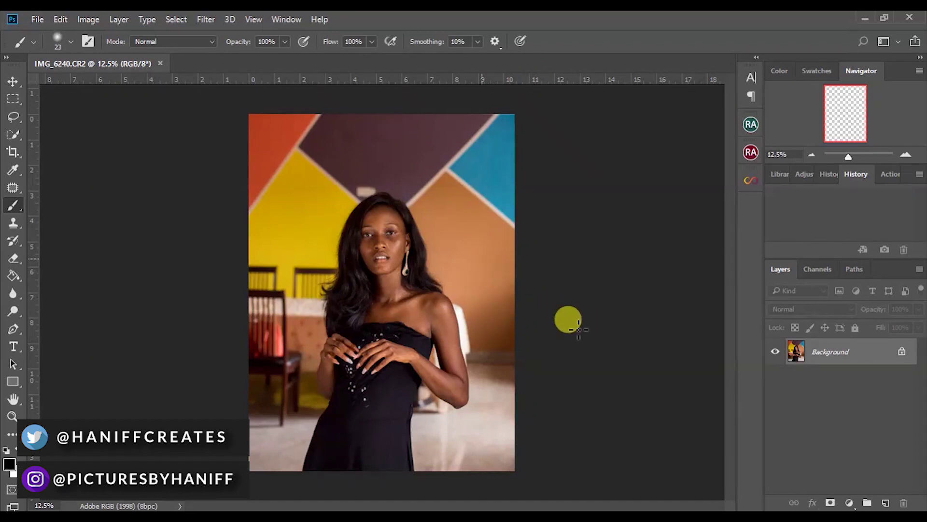
Step: Fit the image on screen and duplicate the Background into Layer 1
key("ctrl+0")
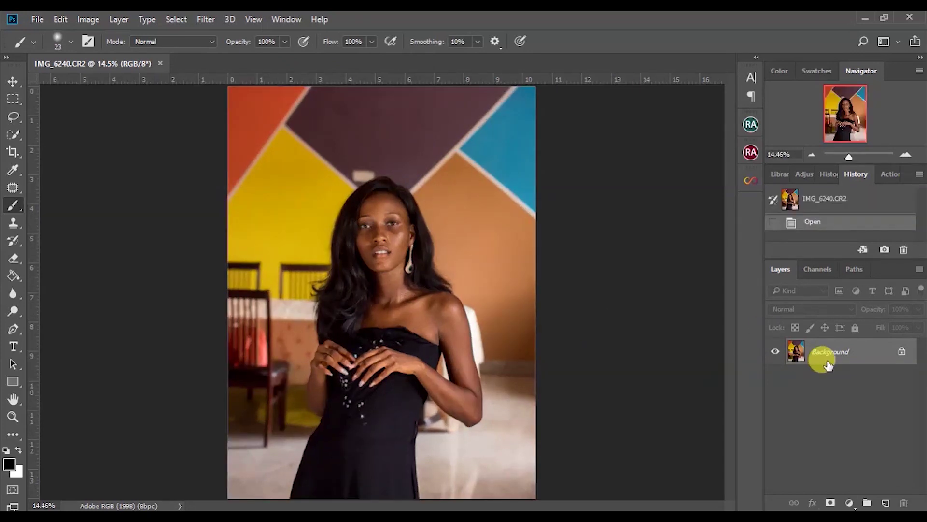
key("ctrl+j")
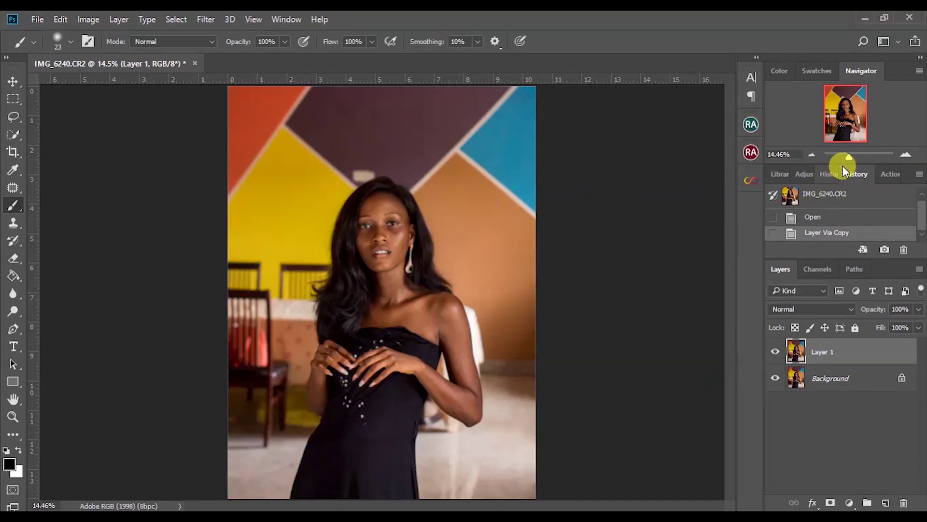
Step: Clone Stamp the purple wall over the light patch above her hair
left_click(856, 154)
left_click_drag(856, 154, 856, 155)
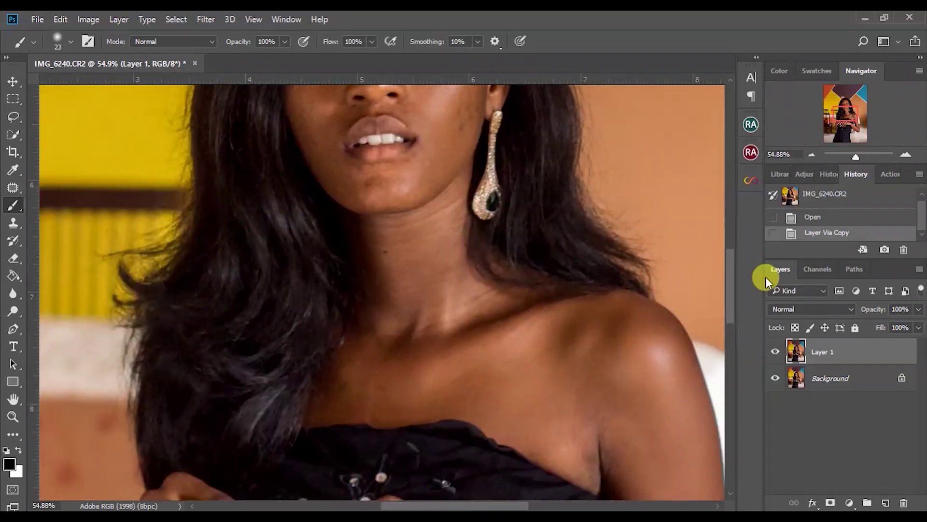
left_click_drag(727, 285, 734, 206)
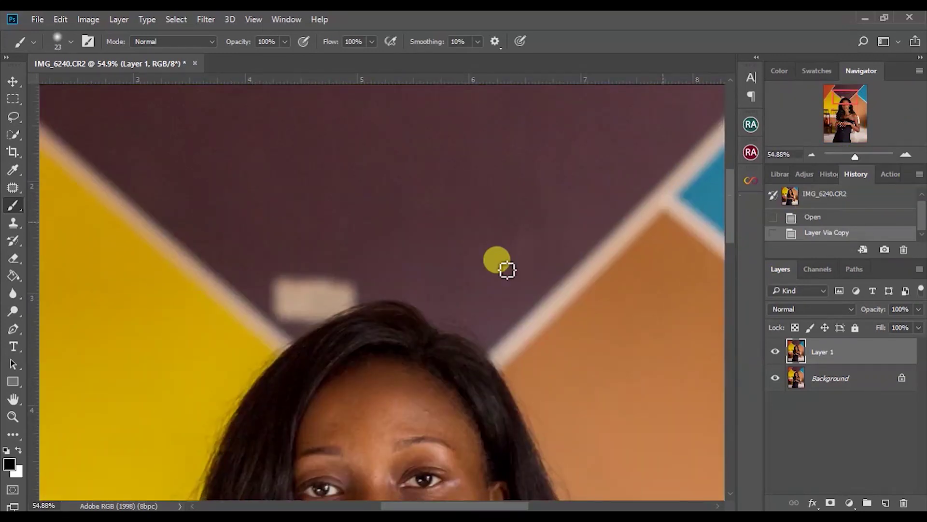
left_click(13, 223)
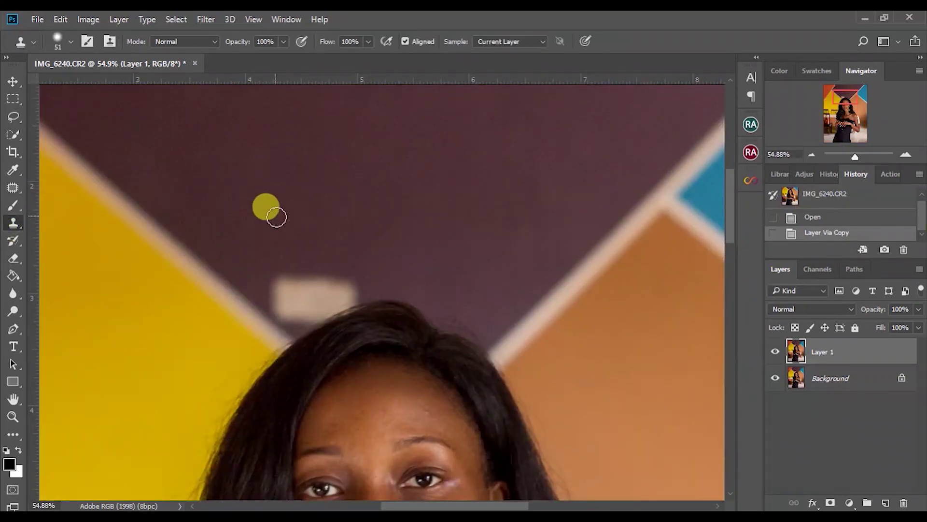
right_click(280, 215)
left_click_drag(399, 250, 402, 249)
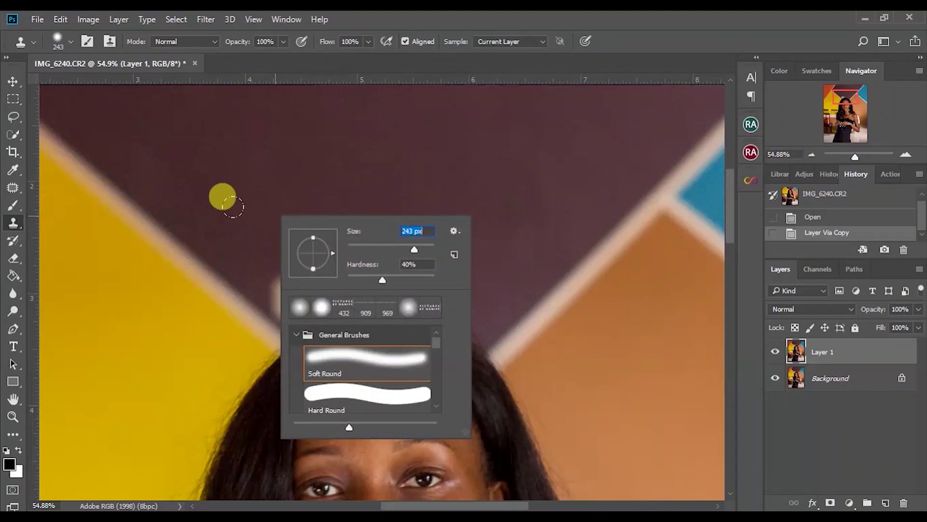
key("Escape")
left_click(242, 240)
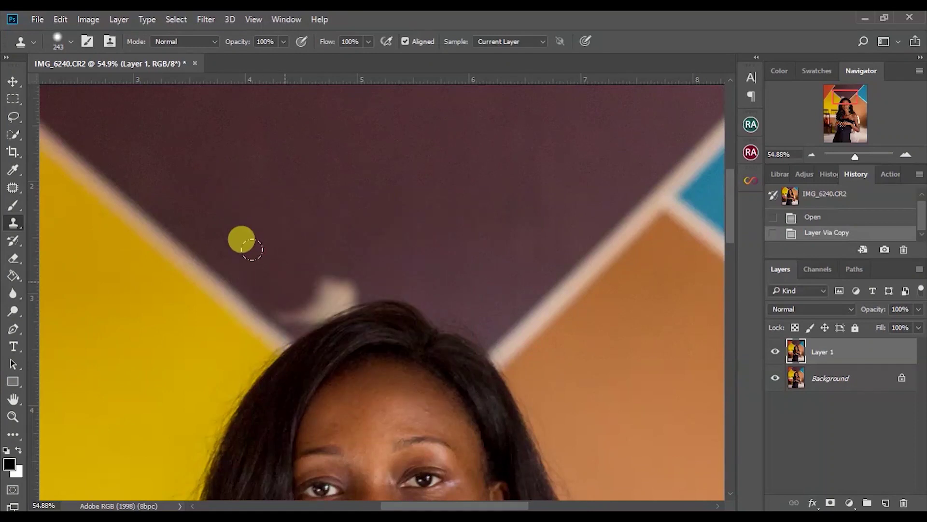
mouse_move(280, 250)
left_mouse_down()
mouse_move(300, 249)
mouse_move(271, 263)
left_mouse_up()
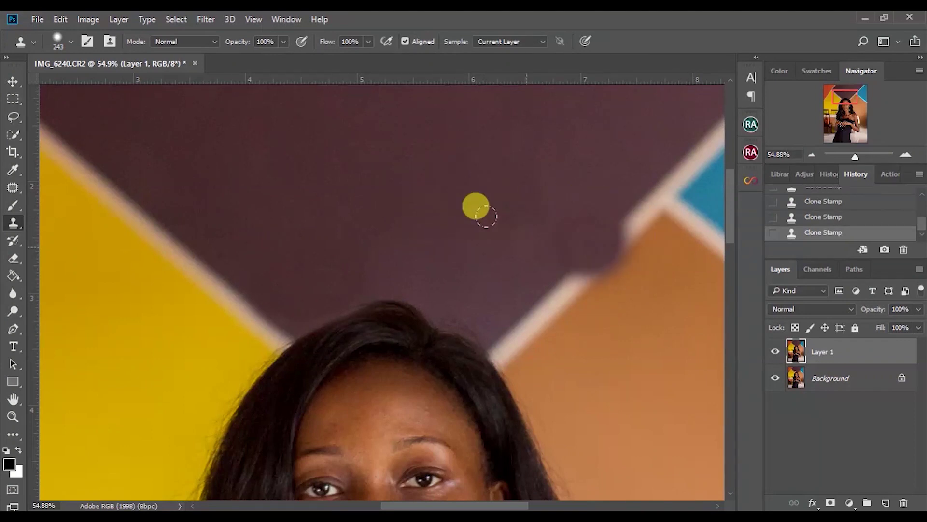
left_click_drag(585, 261, 529, 216)
key("ctrl+0")
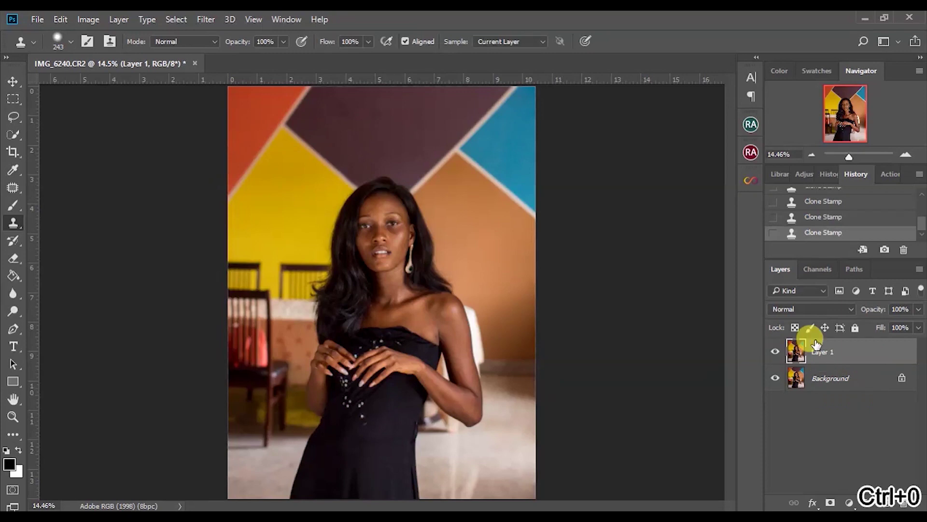
Step: With a 105 px clone brush, smooth the purple wall directly above her head
left_click_drag(851, 155, 855, 156)
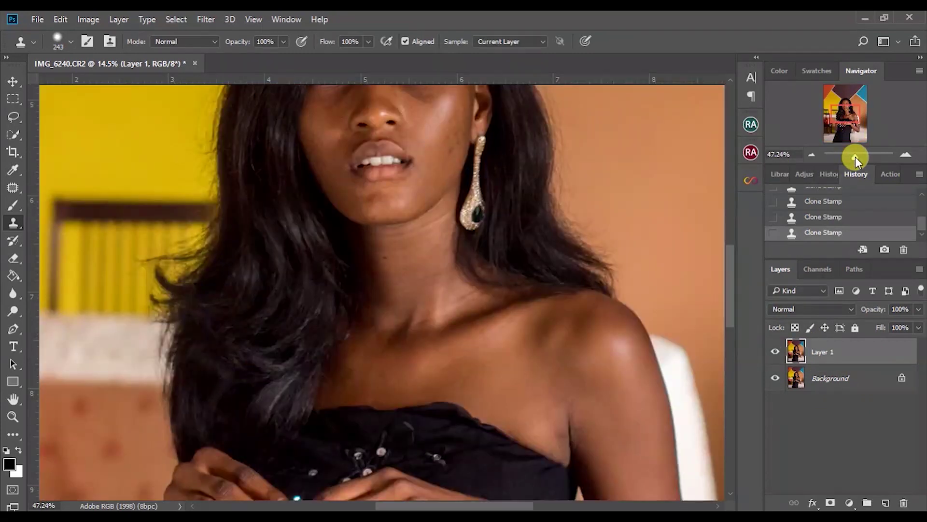
left_click_drag(732, 286, 733, 227)
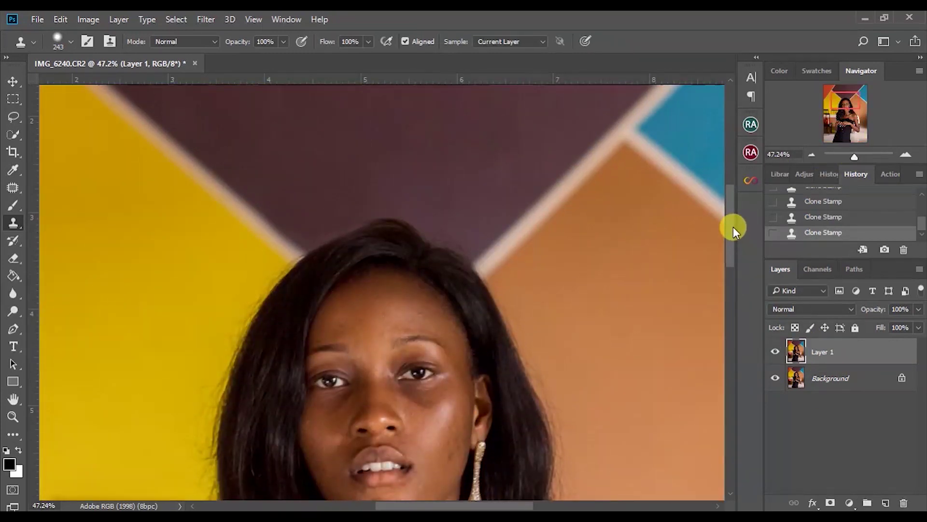
right_click(454, 212)
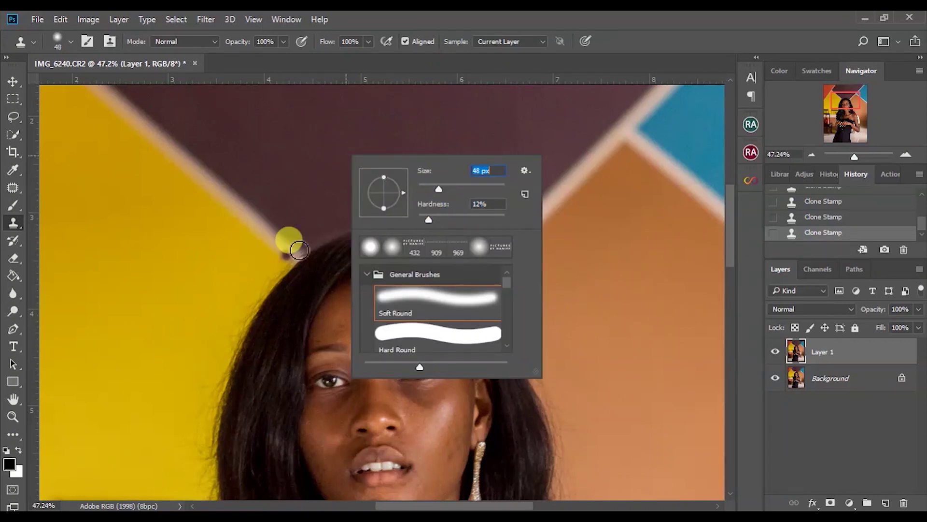
left_click_drag(457, 190, 463, 189)
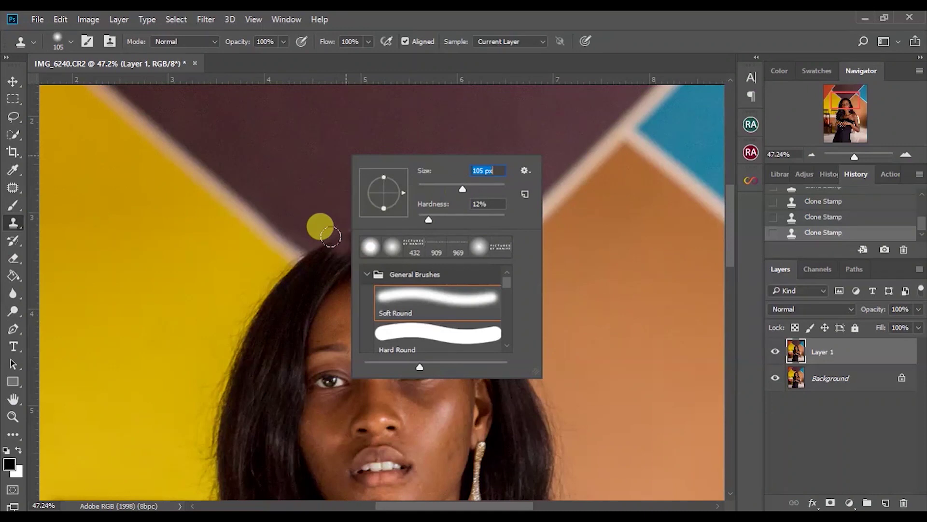
left_click(306, 230)
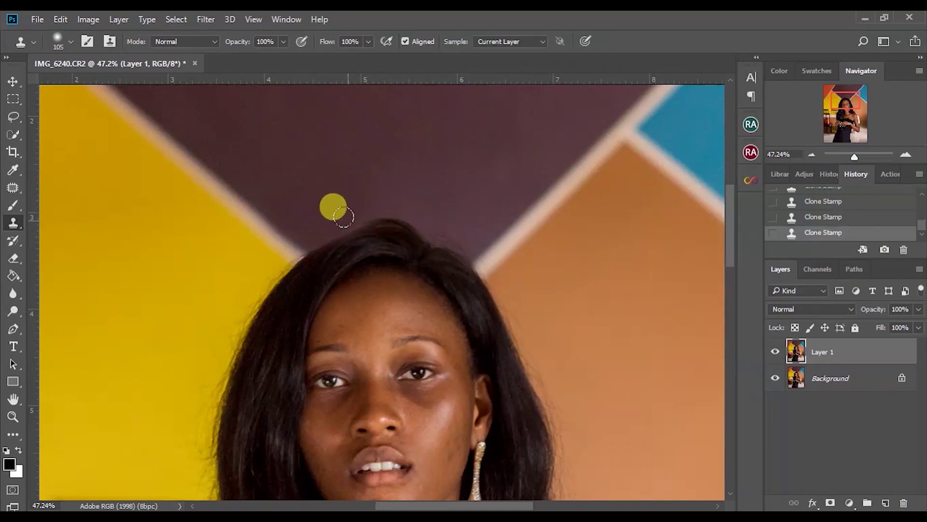
left_click_drag(347, 220, 362, 209)
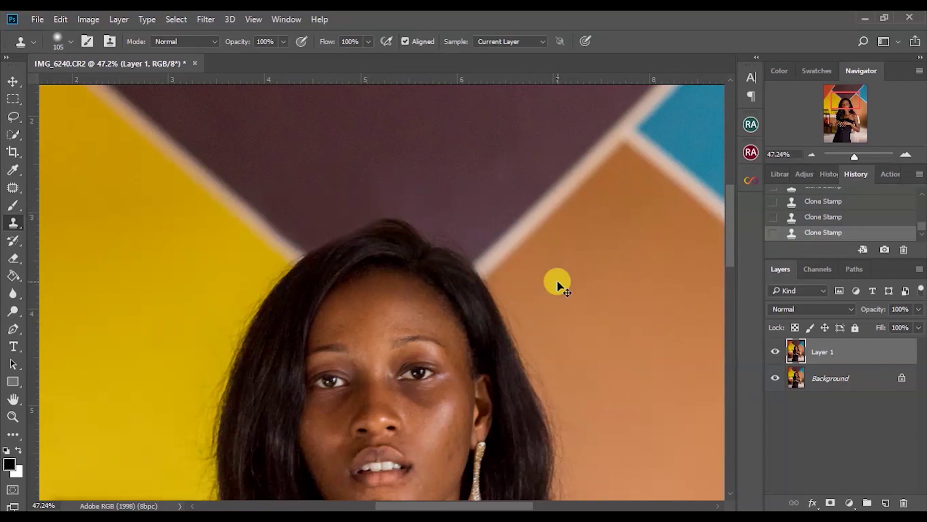
key("ctrl+0")
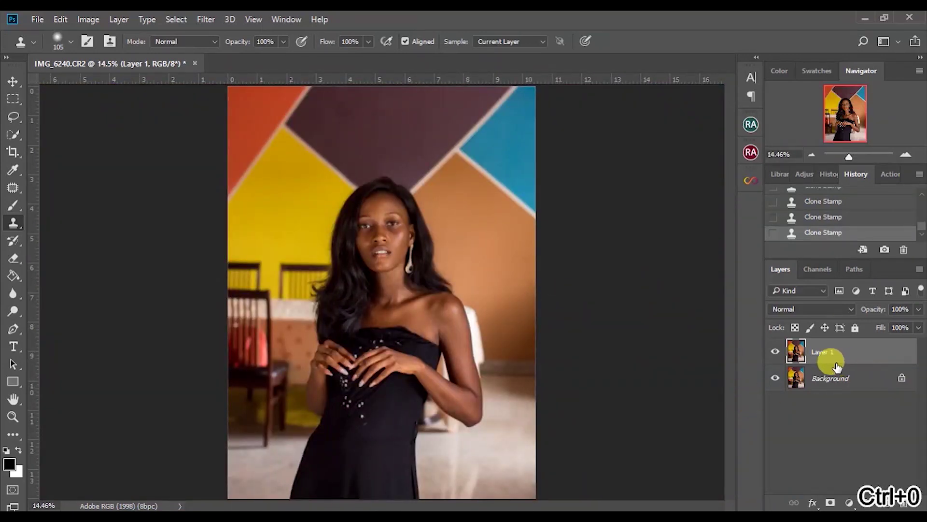
Step: Duplicate Layer 1 and switch to the Mixer Brush tool
key("ctrl+j")
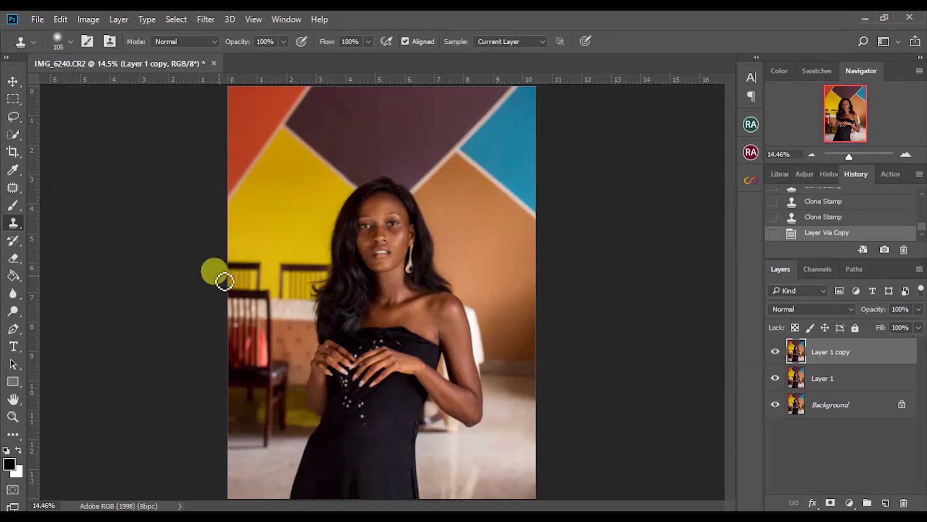
right_click(11, 208)
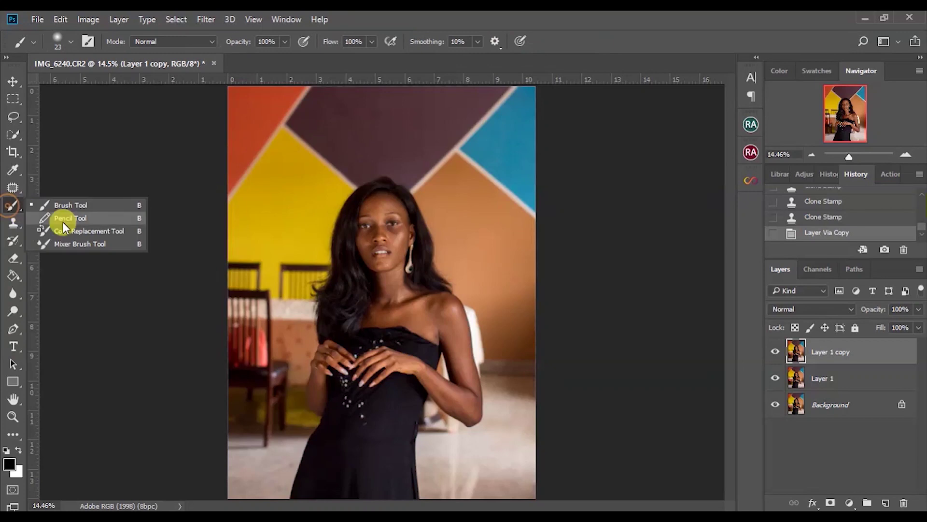
left_click(87, 242)
Step: Run the Beauty Retouch 8-bit frequency separation with a 4.0 px Gaussian Blur
left_click(751, 124)
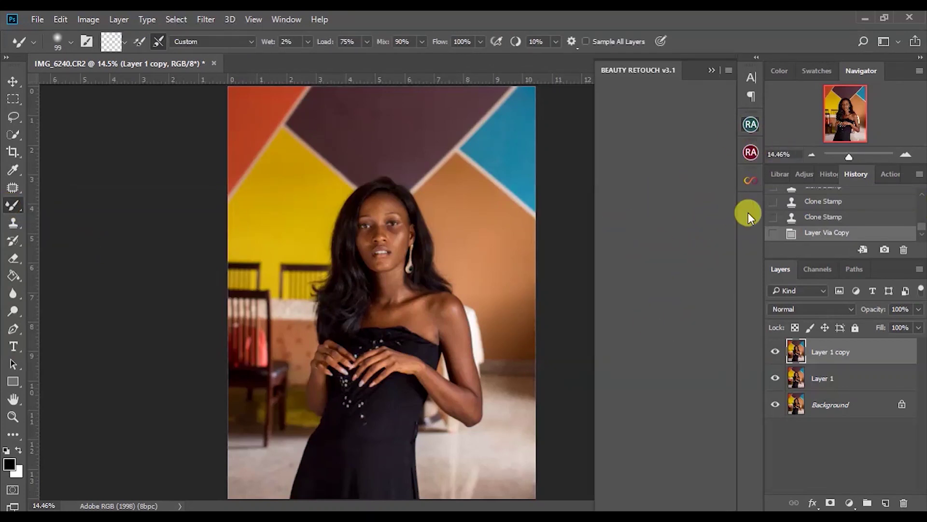
left_click(626, 242)
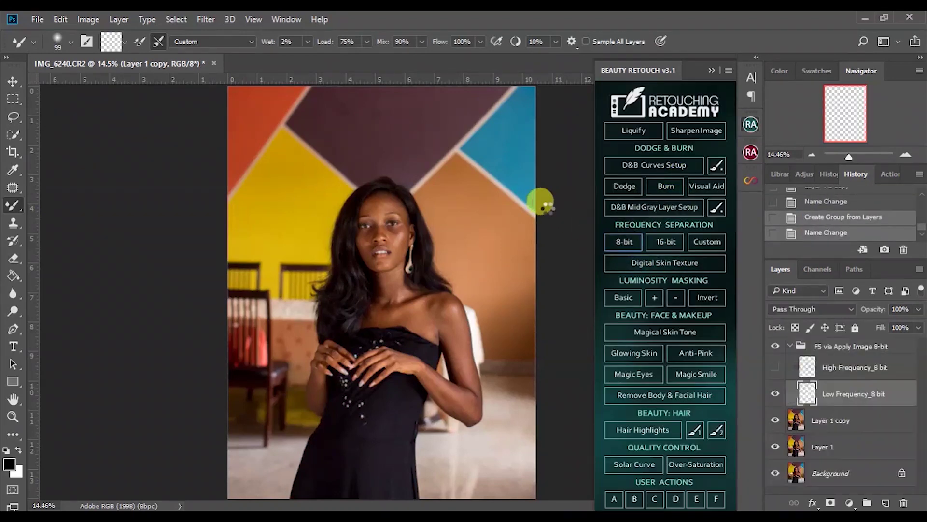
type("4.0")
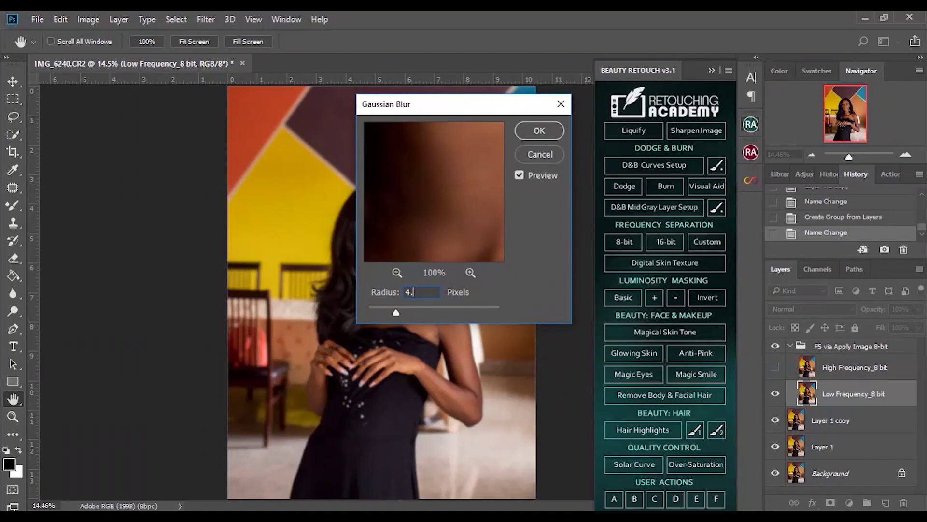
key("Return")
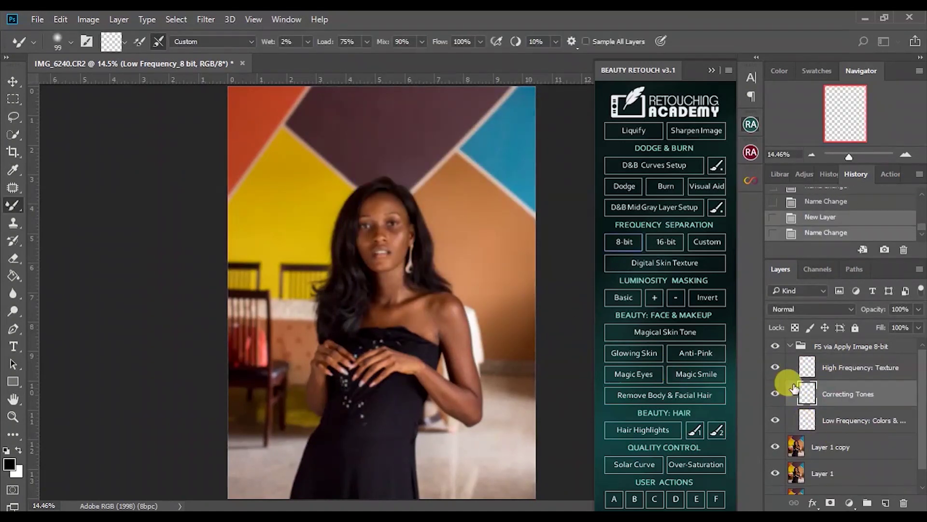
Step: On the Low Frequency: Colors layer, blend tones on the forehead and under the right eye
left_click(878, 430)
left_click_drag(848, 156, 859, 156)
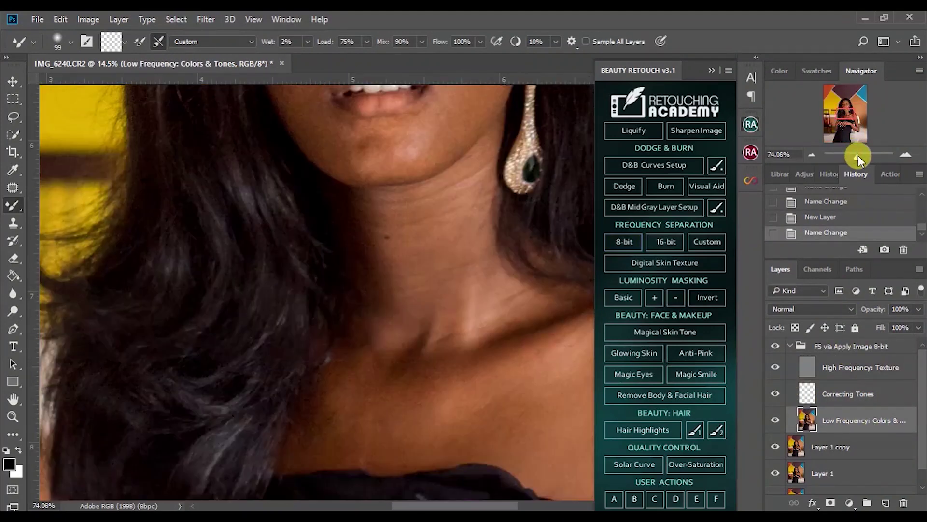
left_click(710, 69)
left_click_drag(729, 283, 734, 245)
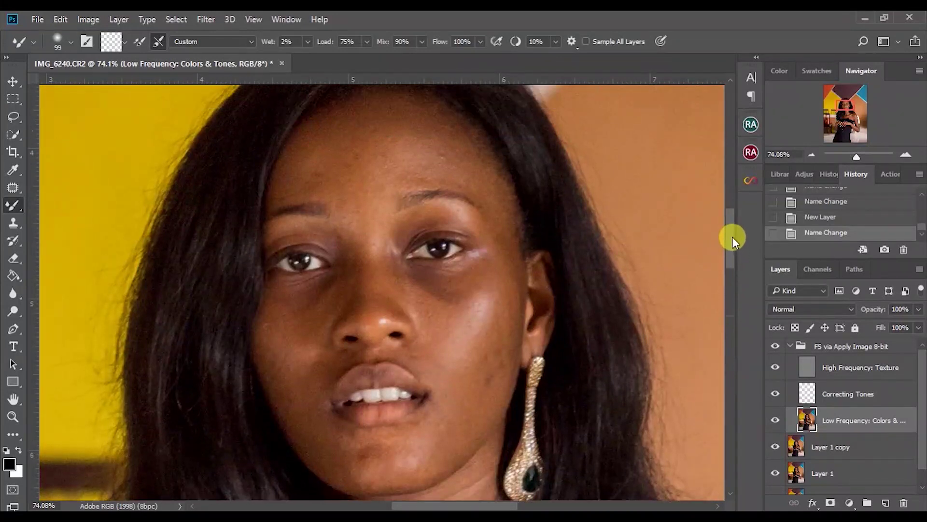
scroll(732, 237, "up", 2)
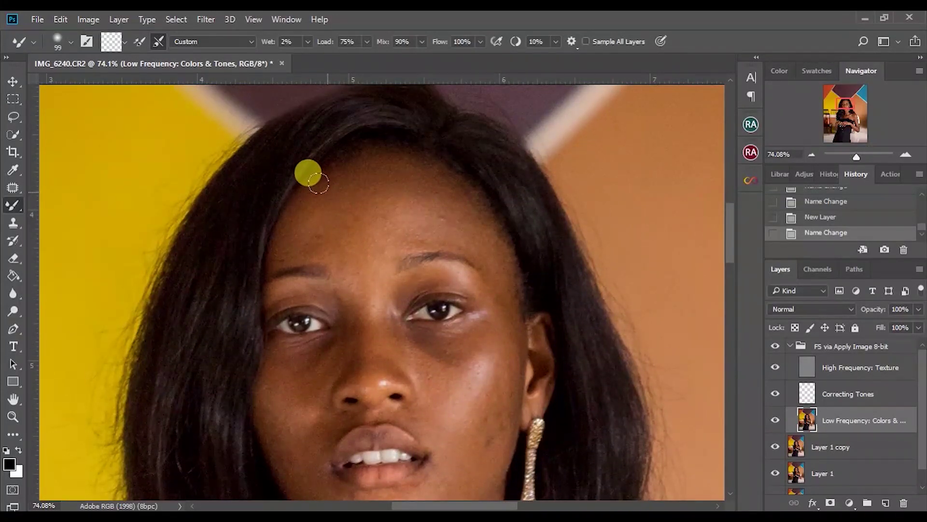
mouse_move(404, 149)
left_mouse_down()
mouse_move(420, 196)
mouse_move(441, 204)
mouse_move(385, 197)
mouse_move(466, 208)
left_mouse_up()
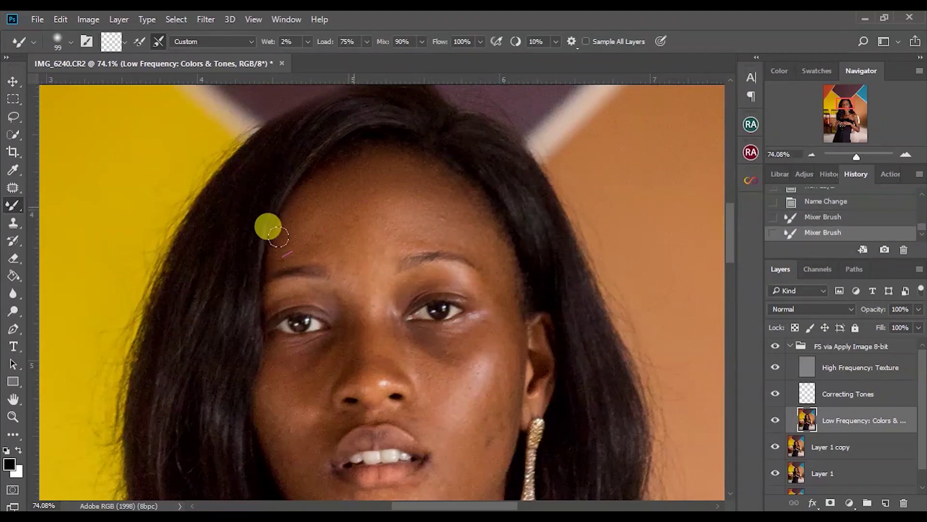
left_click(343, 244)
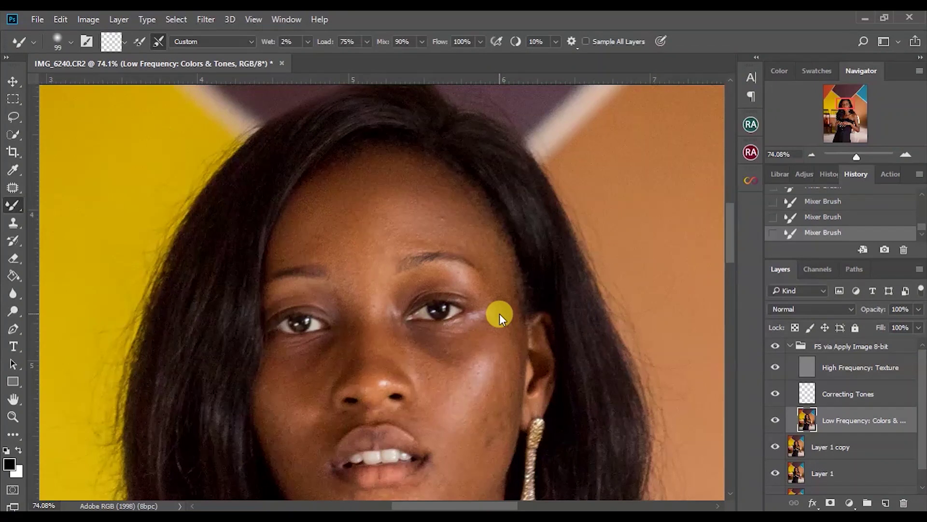
mouse_move(497, 311)
left_mouse_down()
mouse_move(488, 247)
mouse_move(500, 353)
mouse_move(485, 349)
mouse_move(484, 332)
mouse_move(419, 349)
mouse_move(458, 333)
mouse_move(418, 339)
mouse_move(439, 375)
mouse_move(417, 346)
mouse_move(426, 394)
mouse_move(418, 395)
mouse_move(451, 358)
mouse_move(510, 357)
mouse_move(485, 393)
mouse_move(458, 478)
mouse_move(490, 401)
left_mouse_up()
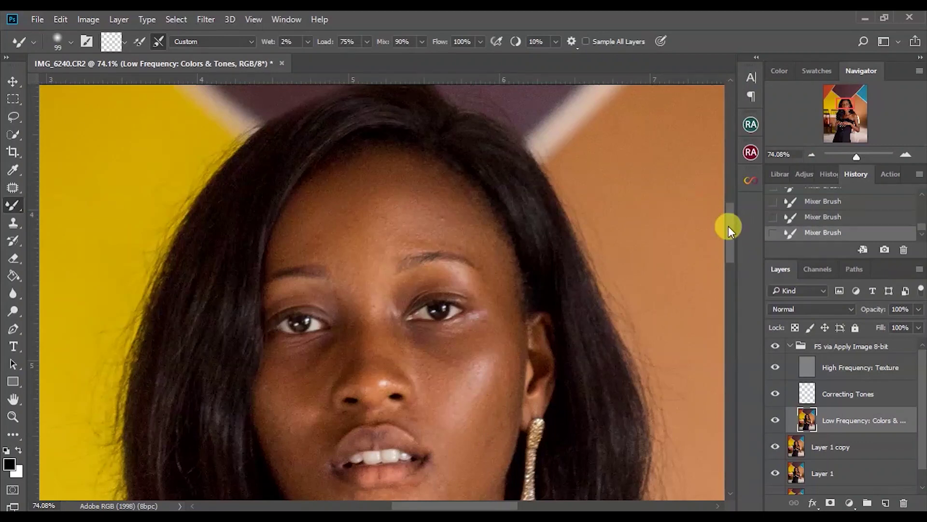
Step: With a 66 px mixer brush, even out skin tones on the neck and collarbone
left_click_drag(729, 226, 728, 244)
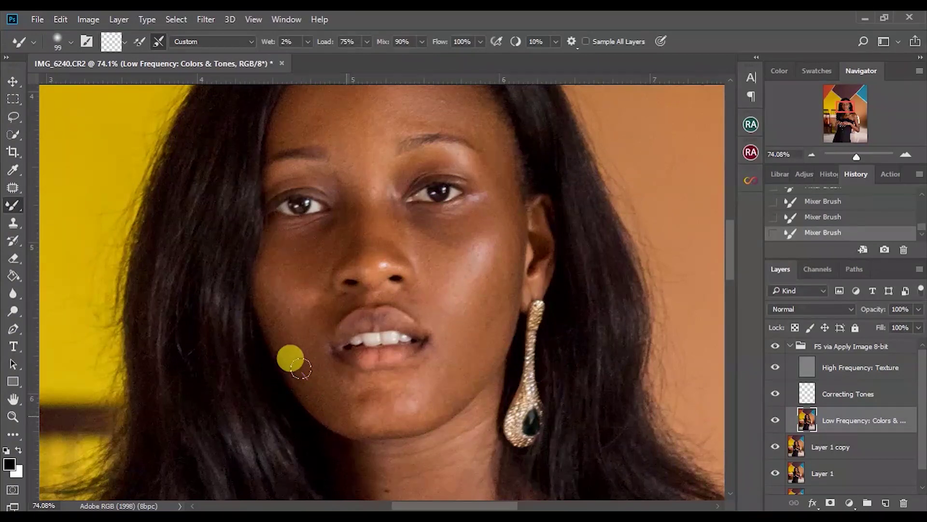
right_click(549, 278)
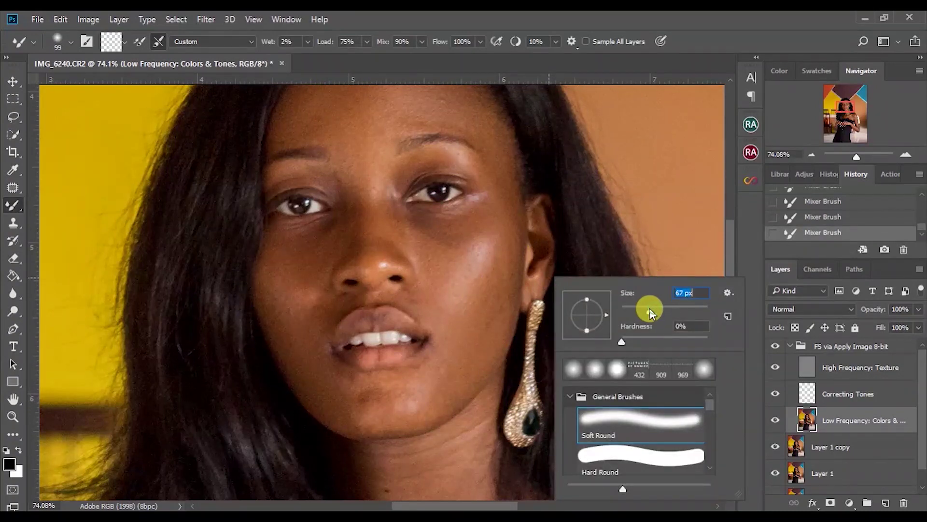
key("Return")
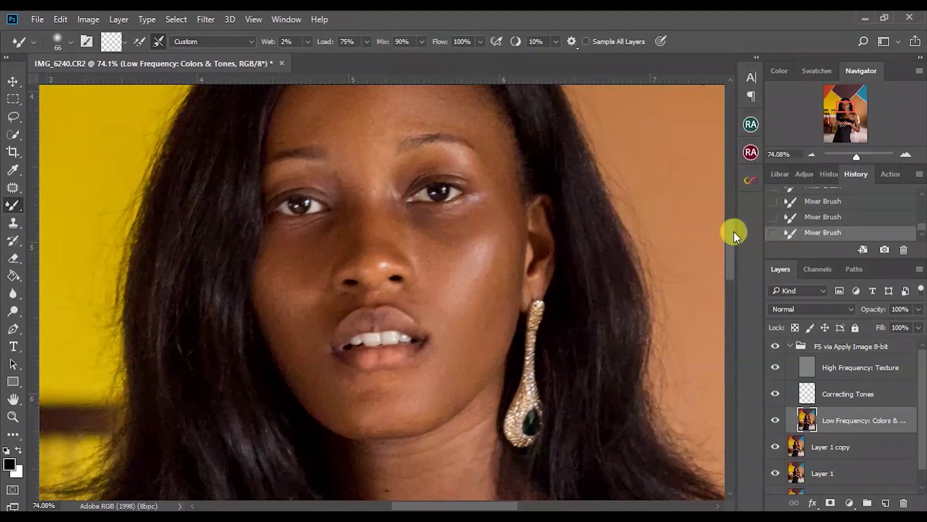
scroll(733, 242, "down", 5)
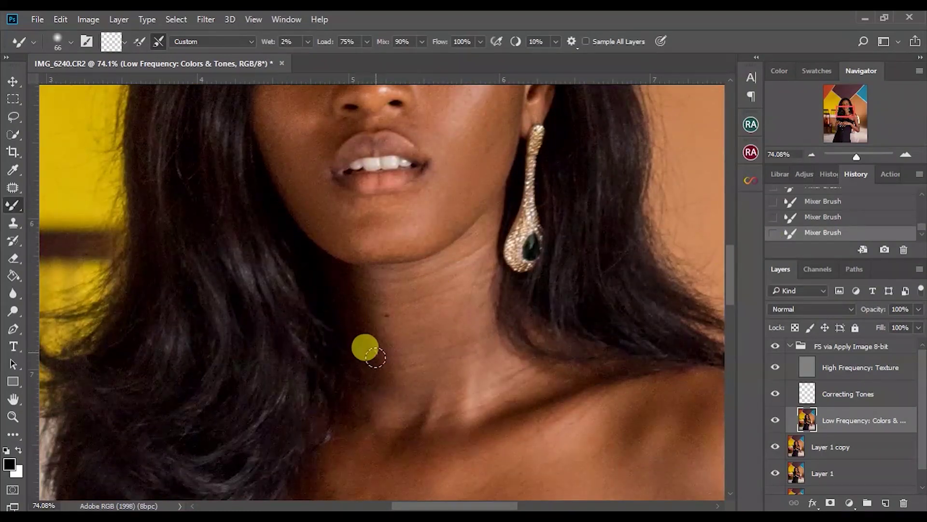
mouse_move(359, 327)
left_mouse_down()
mouse_move(423, 361)
mouse_move(401, 303)
mouse_move(421, 413)
mouse_move(388, 296)
mouse_move(393, 288)
mouse_move(408, 336)
mouse_move(441, 314)
mouse_move(403, 321)
mouse_move(472, 236)
mouse_move(428, 270)
mouse_move(463, 235)
mouse_move(476, 289)
mouse_move(476, 242)
mouse_move(446, 329)
mouse_move(449, 356)
mouse_move(465, 290)
mouse_move(449, 410)
mouse_move(494, 320)
mouse_move(498, 403)
mouse_move(493, 347)
mouse_move(535, 406)
mouse_move(489, 361)
mouse_move(560, 383)
mouse_move(496, 395)
mouse_move(358, 446)
mouse_move(403, 395)
left_mouse_up()
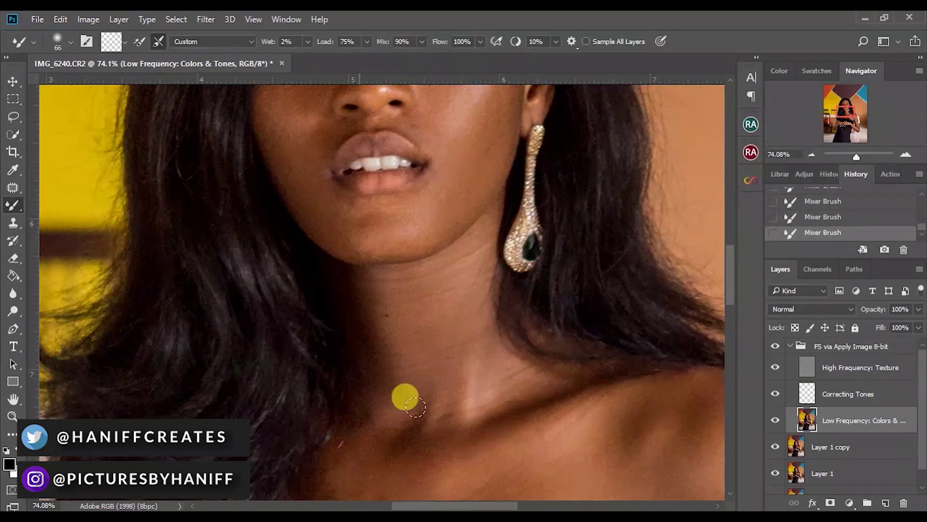
left_click(854, 153)
mouse_move(853, 154)
left_mouse_down()
mouse_move(844, 157)
mouse_move(853, 157)
left_mouse_up()
Step: Blend skin tones on the shoulder and along the upper arm
right_click(556, 265)
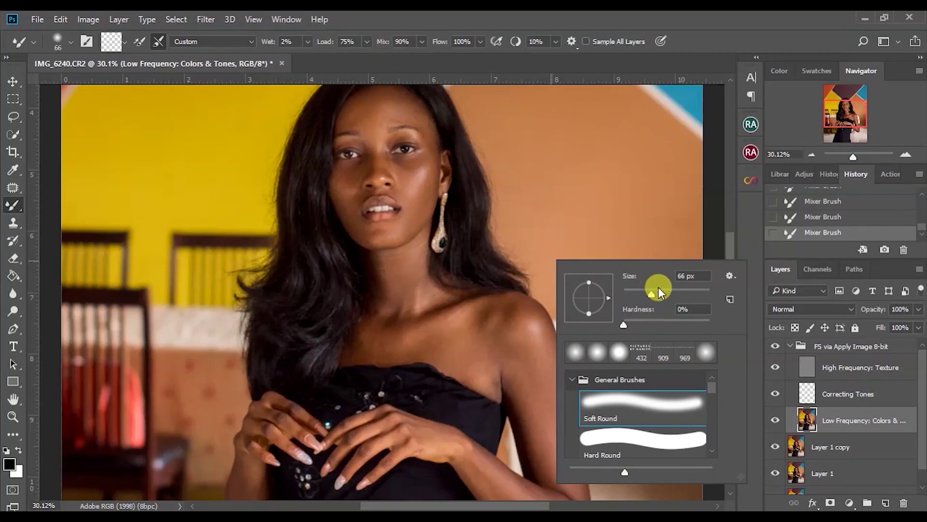
left_click_drag(659, 289, 673, 292)
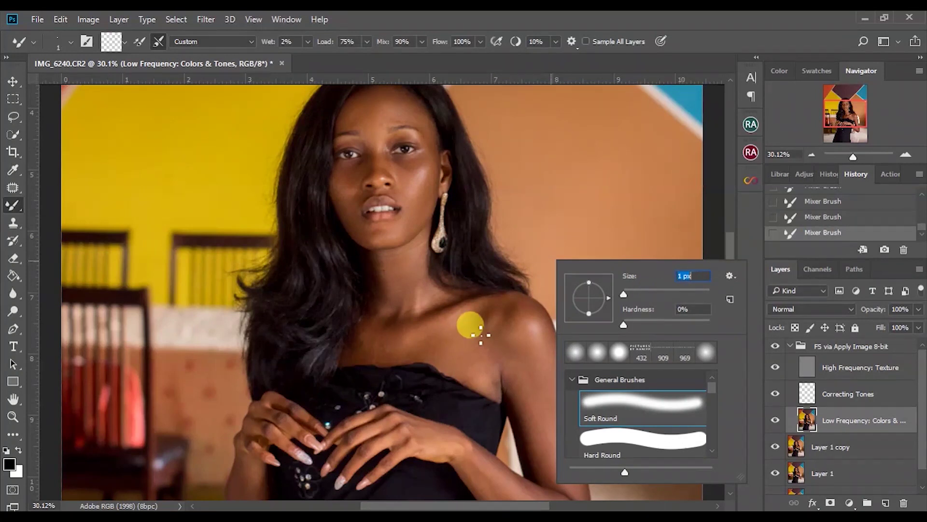
key("Return")
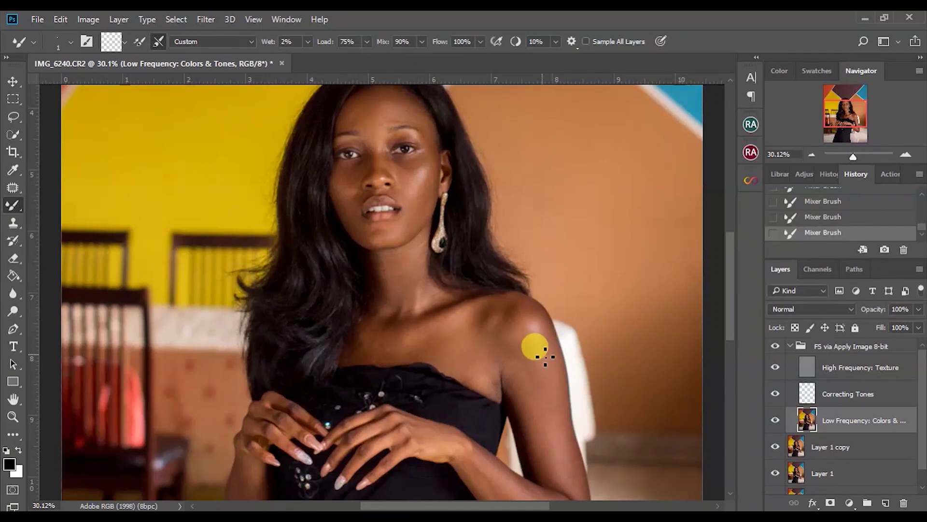
mouse_move(511, 313)
left_mouse_down()
mouse_move(507, 350)
mouse_move(499, 305)
mouse_move(491, 366)
mouse_move(516, 343)
mouse_move(546, 381)
mouse_move(560, 377)
mouse_move(549, 339)
mouse_move(583, 378)
left_mouse_up()
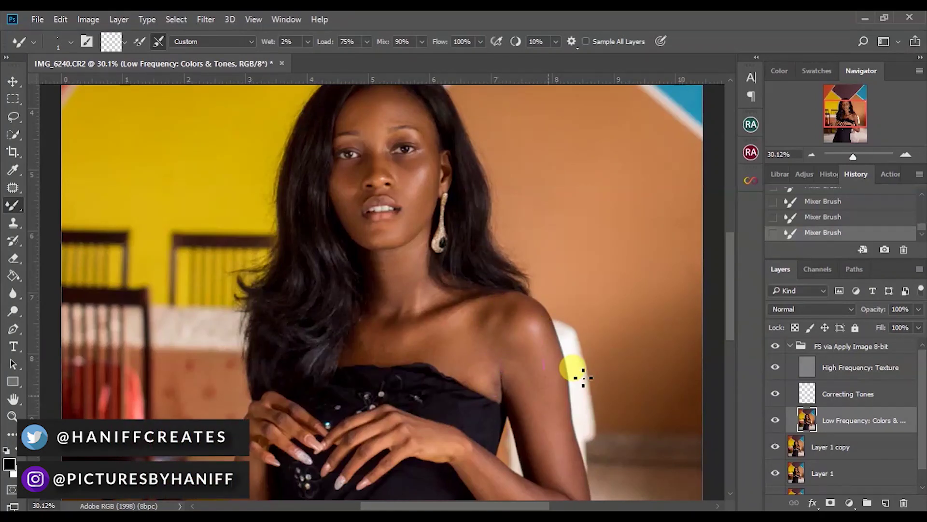
left_click_drag(732, 279, 735, 312)
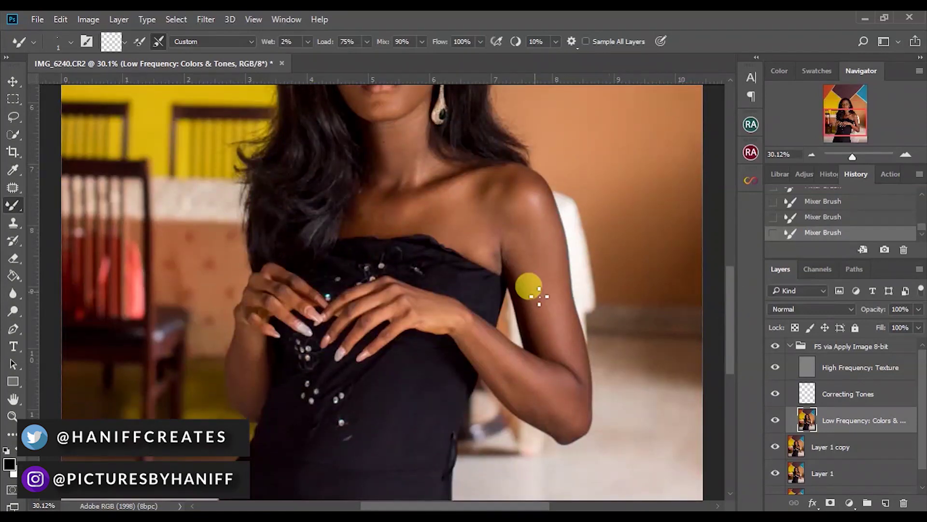
mouse_move(513, 261)
left_mouse_down()
mouse_move(553, 341)
mouse_move(547, 261)
mouse_move(578, 388)
mouse_move(503, 367)
mouse_move(552, 386)
mouse_move(505, 346)
mouse_move(568, 384)
mouse_move(514, 358)
mouse_move(557, 403)
mouse_move(482, 354)
mouse_move(530, 417)
mouse_move(484, 367)
mouse_move(584, 438)
mouse_move(601, 424)
mouse_move(592, 381)
mouse_move(585, 439)
mouse_move(486, 325)
left_mouse_up()
Step: With a 92 px mixer brush, smooth skin tones across the collarbone and chest
right_click(486, 325)
left_click_drag(598, 317, 566, 321)
left_click(382, 217)
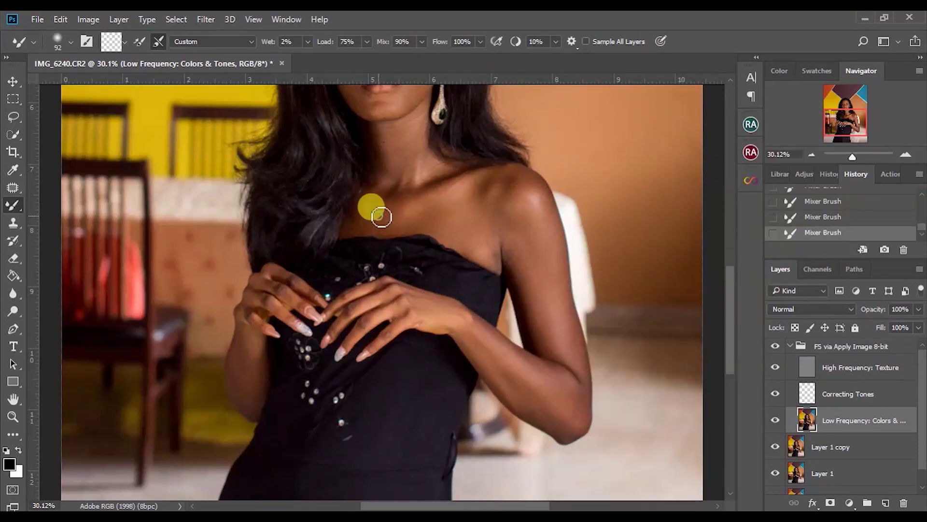
mouse_move(368, 216)
left_mouse_down()
mouse_move(355, 235)
mouse_move(442, 238)
mouse_move(387, 242)
mouse_move(470, 231)
mouse_move(439, 209)
mouse_move(453, 233)
mouse_move(428, 220)
mouse_move(526, 244)
mouse_move(251, 367)
mouse_move(242, 349)
mouse_move(242, 394)
mouse_move(248, 332)
mouse_move(268, 427)
mouse_move(268, 341)
mouse_move(262, 357)
mouse_move(434, 334)
mouse_move(506, 368)
mouse_move(456, 329)
mouse_move(525, 390)
mouse_move(597, 423)
mouse_move(731, 325)
left_mouse_up()
mouse_move(541, 343)
left_mouse_down()
mouse_move(507, 338)
mouse_move(534, 325)
mouse_move(626, 417)
left_mouse_up()
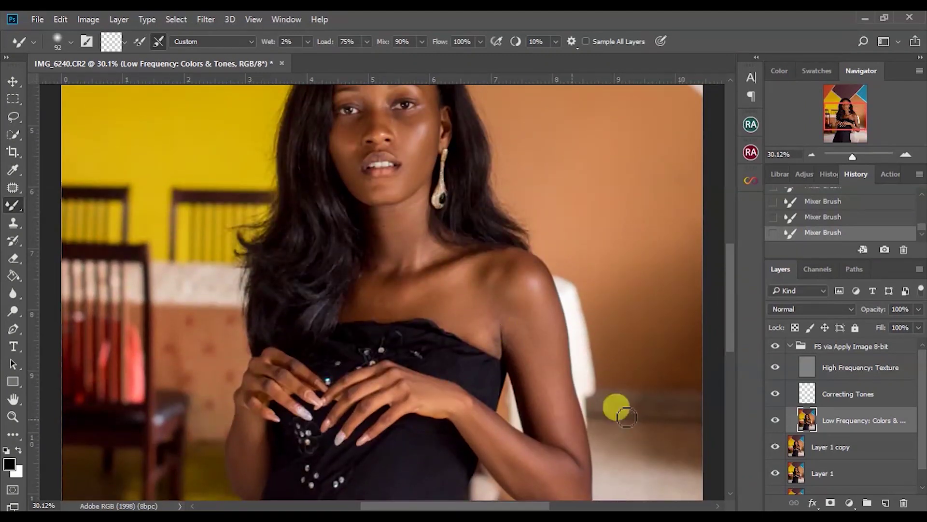
left_click_drag(852, 156, 851, 156)
Step: On High Frequency: Texture, clone clean forehead texture with a 48 px, 0% hardness Clone Stamp
left_click(853, 370)
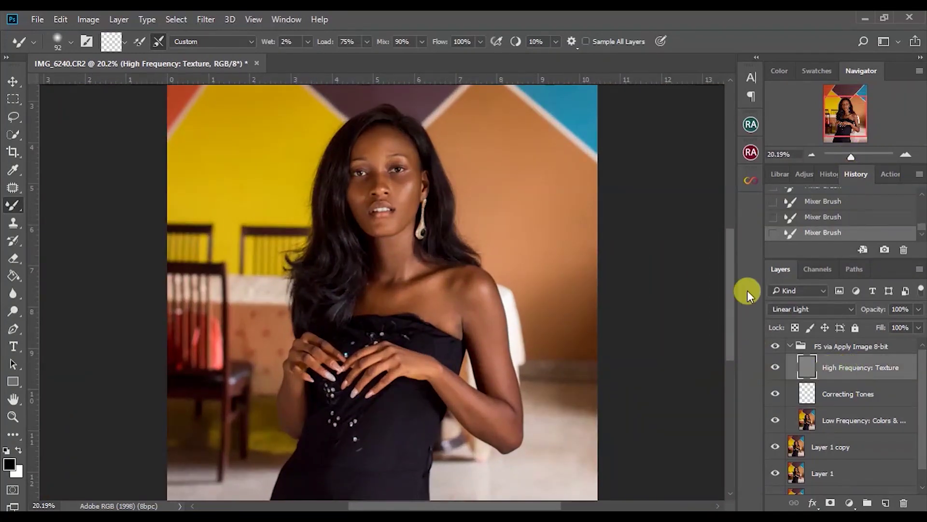
left_click_drag(732, 291, 730, 239)
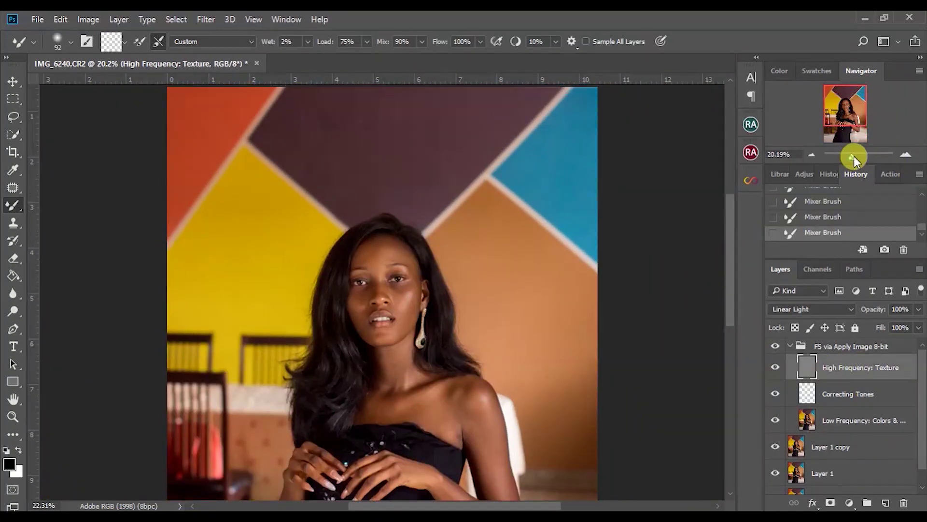
left_click_drag(854, 155, 856, 156)
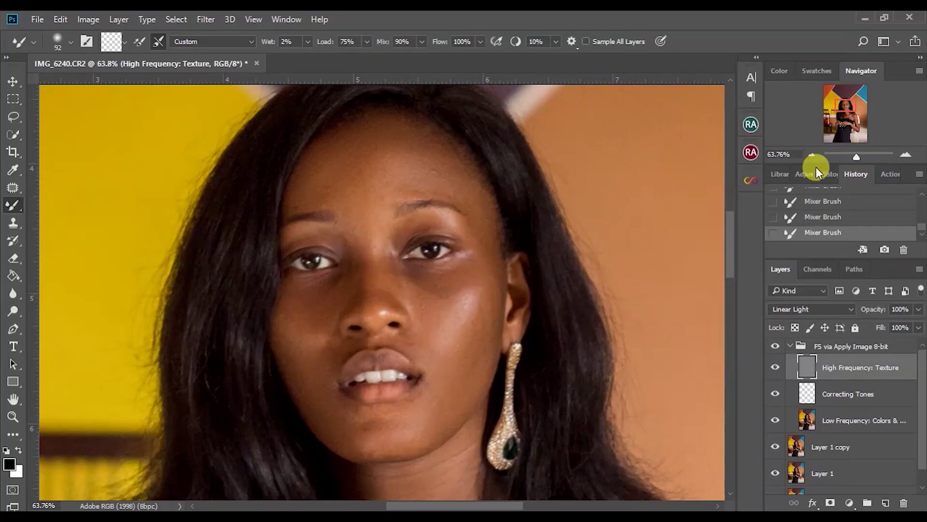
left_click(12, 224)
right_click(392, 155)
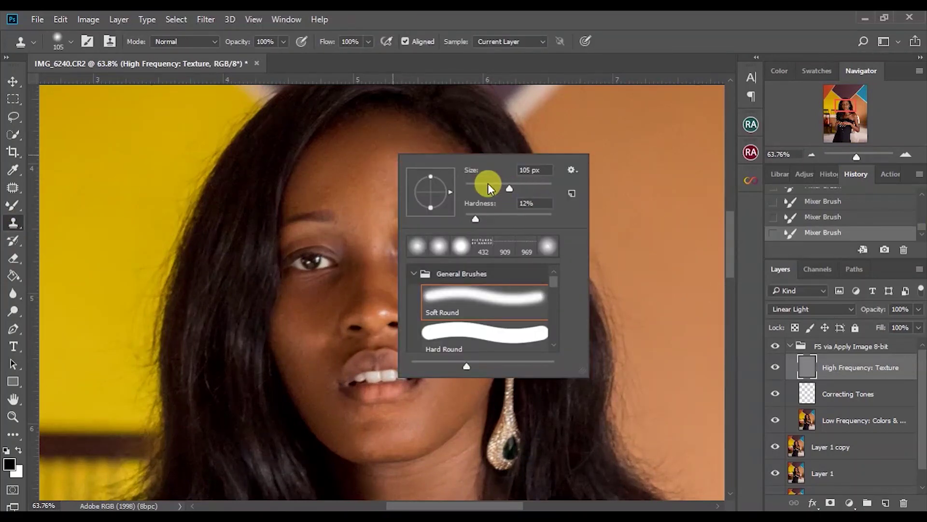
left_click(487, 185)
left_click_drag(475, 219, 468, 218)
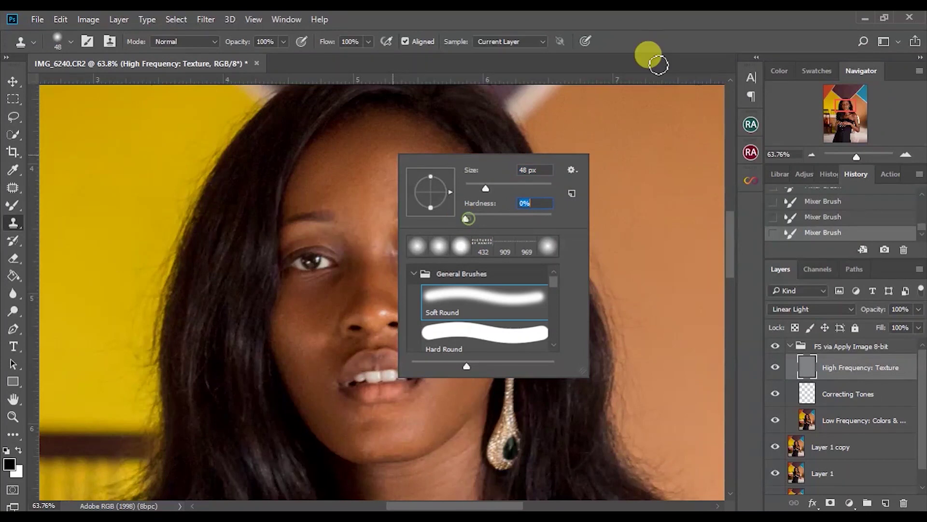
key("Return")
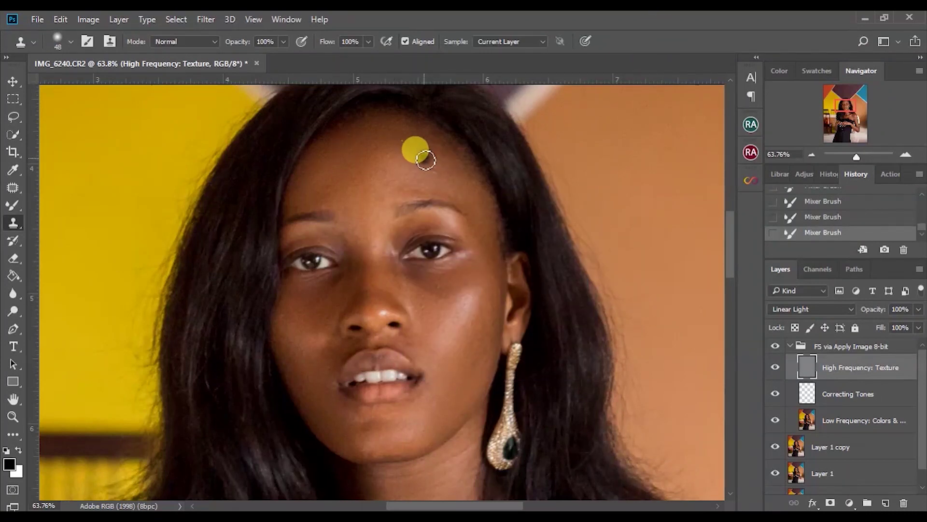
left_click(435, 171)
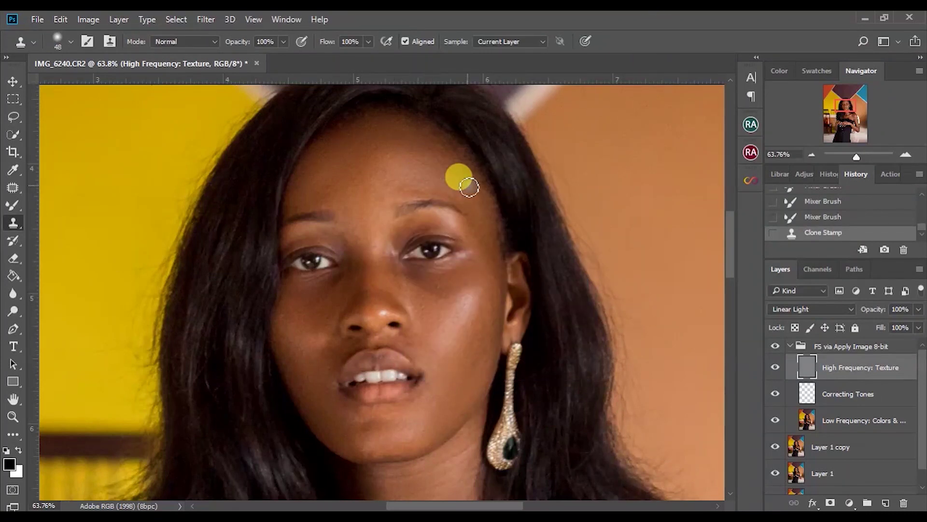
Step: With an 88 px clone brush, stamp out blemishes on the forehead and cheek
right_click(473, 185)
left_click_drag(575, 216, 578, 216)
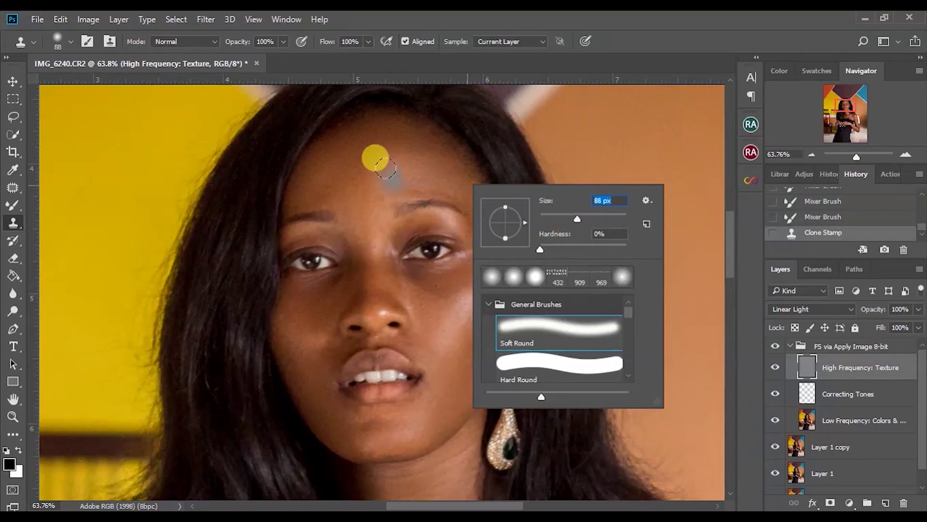
key("Return")
left_click(373, 147)
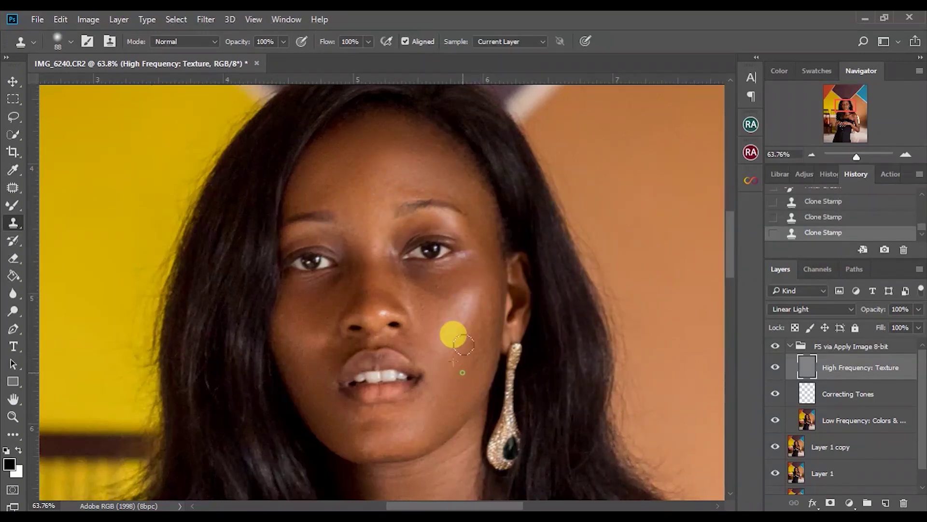
left_click(467, 341)
left_click_drag(736, 251, 735, 273)
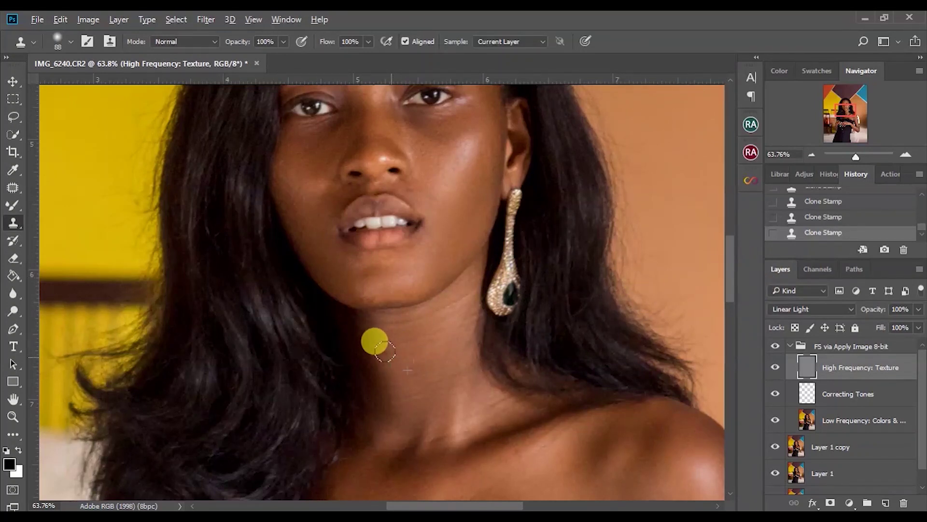
key("ctrl+0")
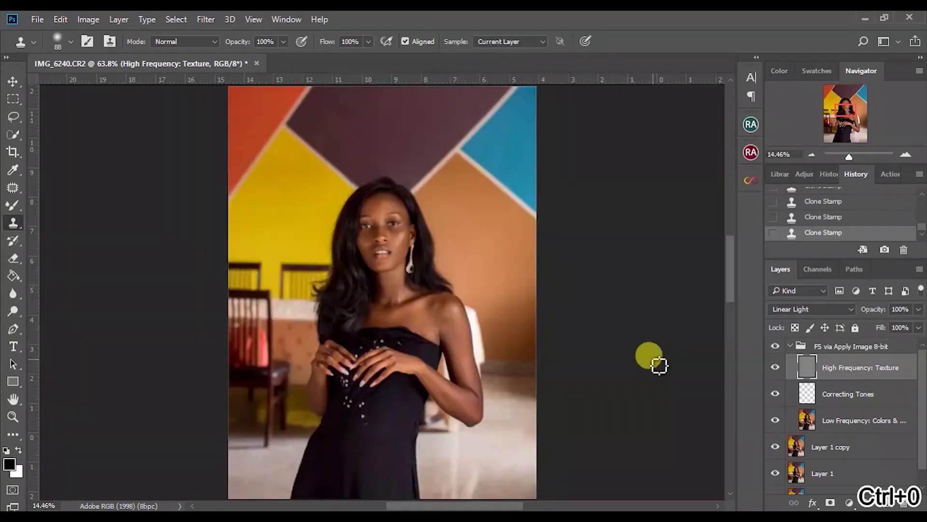
Step: Collapse the frequency separation group and run the Magic Eyes retouch action
left_click(790, 346)
left_click(750, 125)
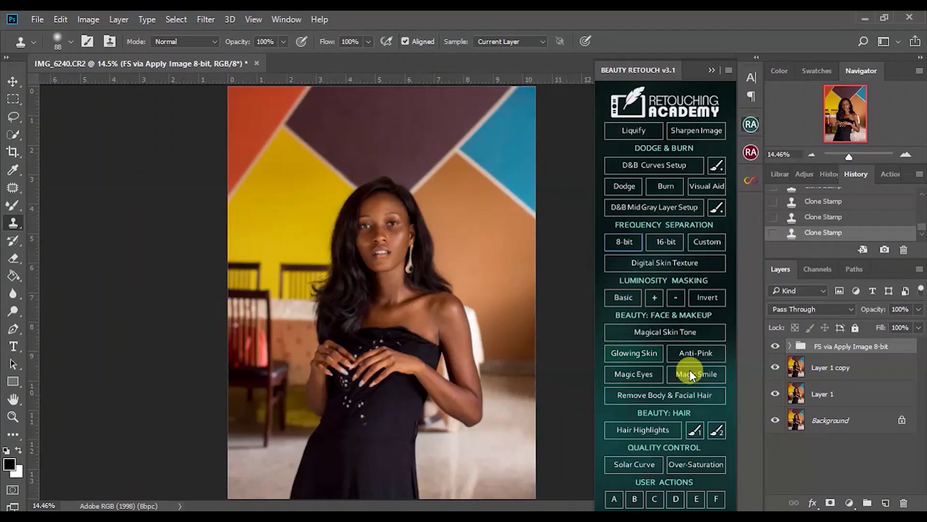
left_click(641, 369)
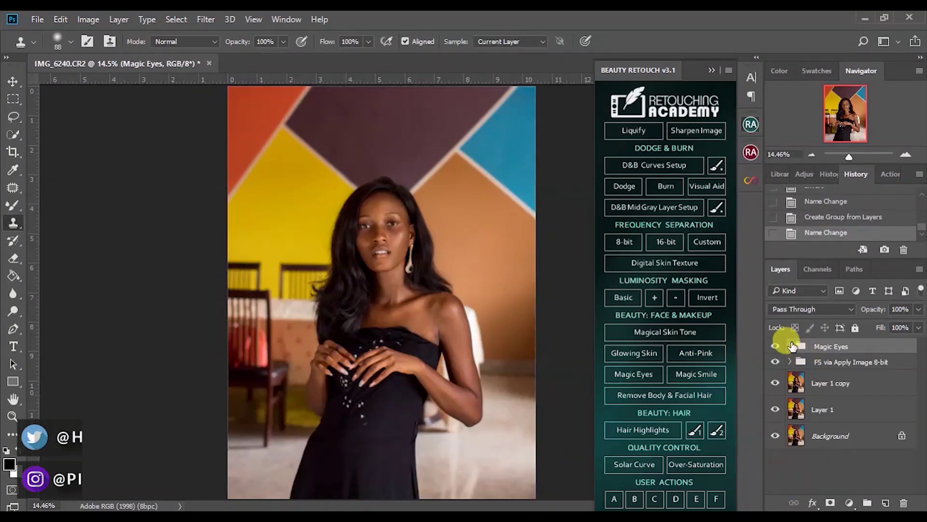
Step: Select the Add Light Into Iris mask in the Magic Eyes group and take the Brush tool
left_click(790, 347)
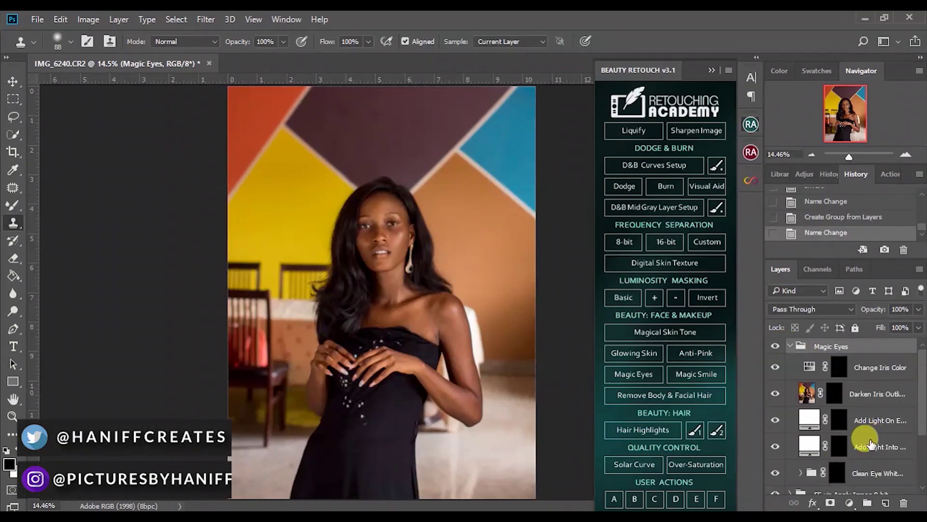
left_click(840, 446)
scroll(841, 434, "down", 1)
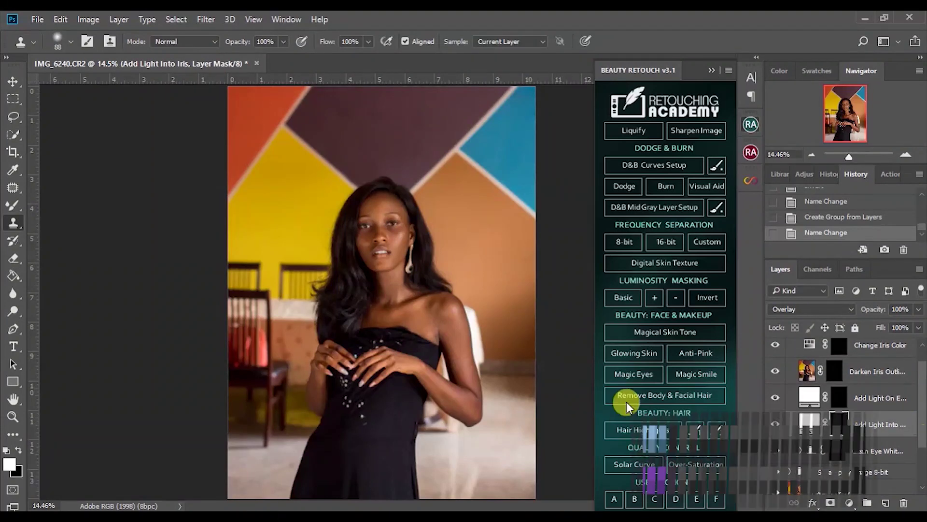
left_click_drag(13, 205, 56, 207)
Step: Paint light into the right and left irises, then lower the iris light layer's opacity
left_click(712, 67)
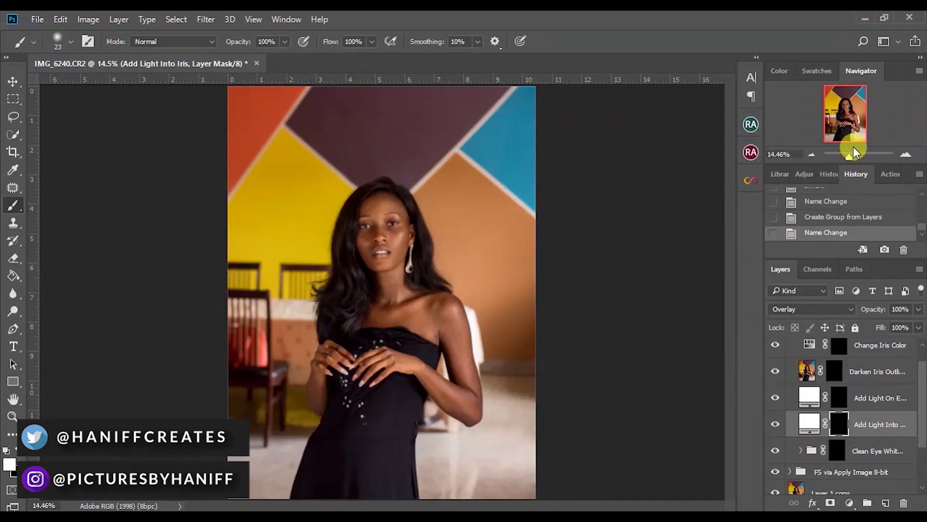
left_click_drag(853, 148, 859, 155)
left_click_drag(730, 267, 729, 221)
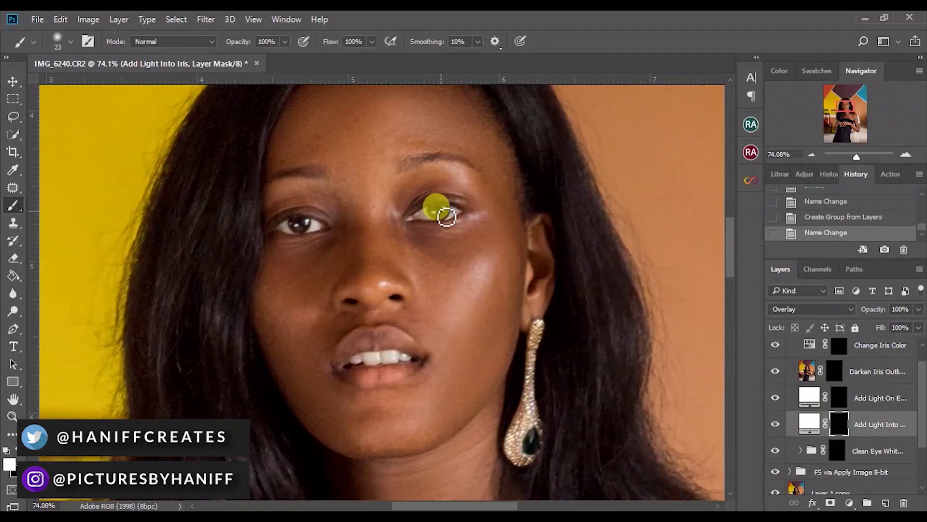
left_click_drag(443, 212, 437, 211)
left_click(311, 231)
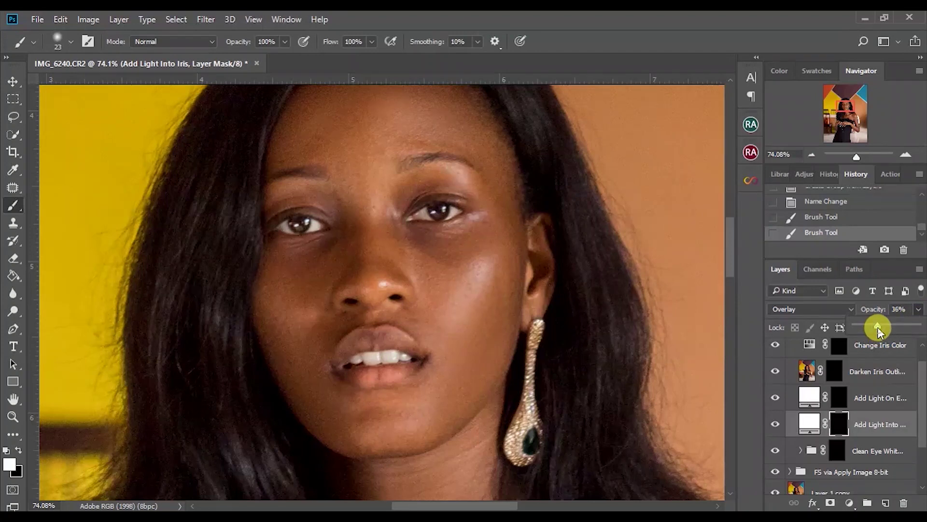
left_click_drag(877, 328, 918, 328)
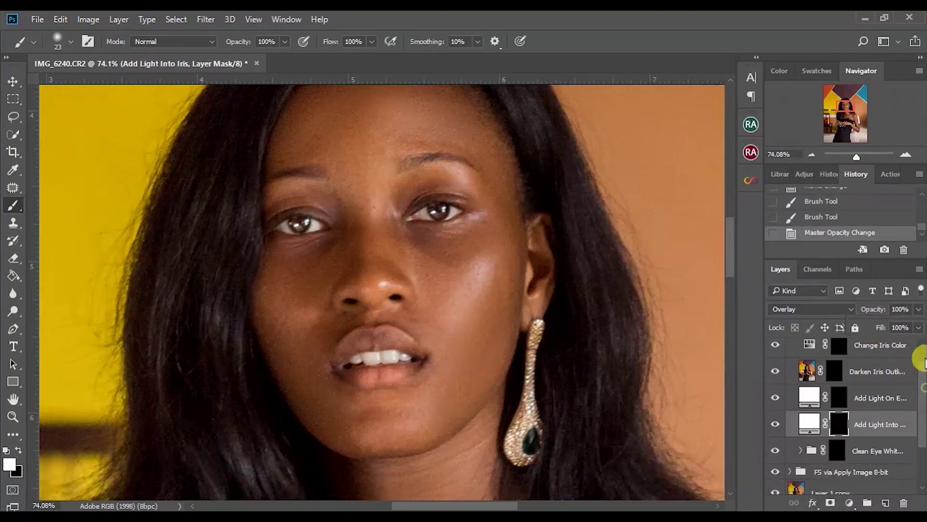
scroll(911, 386, "up", 1)
Step: Collapse the Magic Eyes group and run the Magic Smile retouch action
left_click(790, 347)
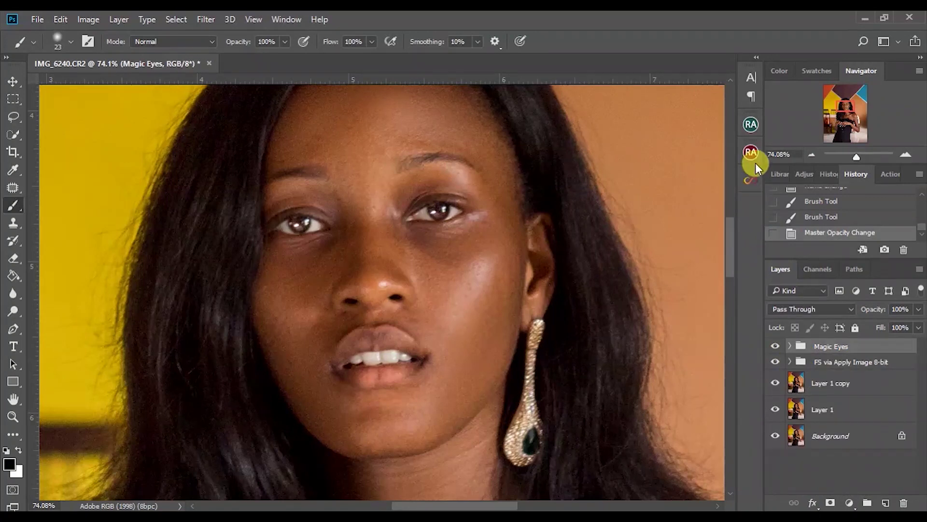
left_click(751, 126)
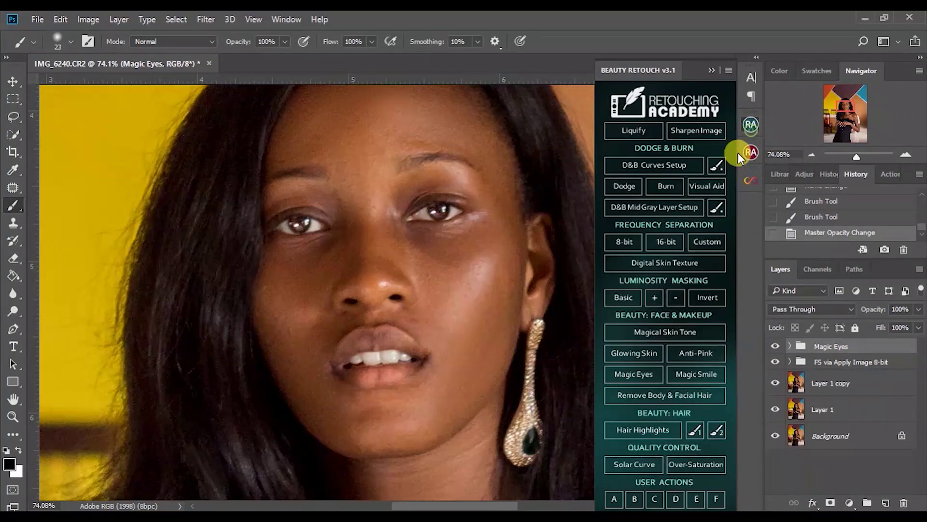
left_click(687, 374)
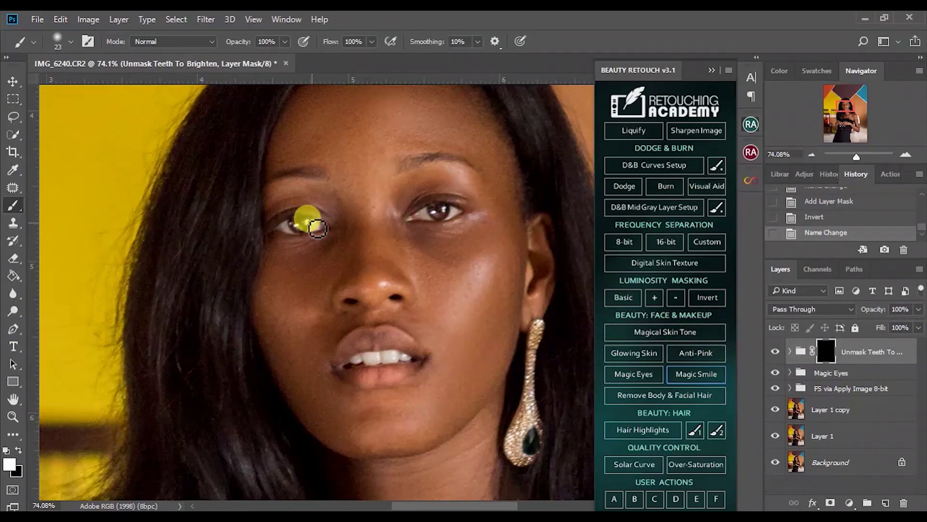
Step: Paint brightening over both eye whites and the teeth, then set the group opacity to 49%
left_click_drag(318, 236, 297, 236)
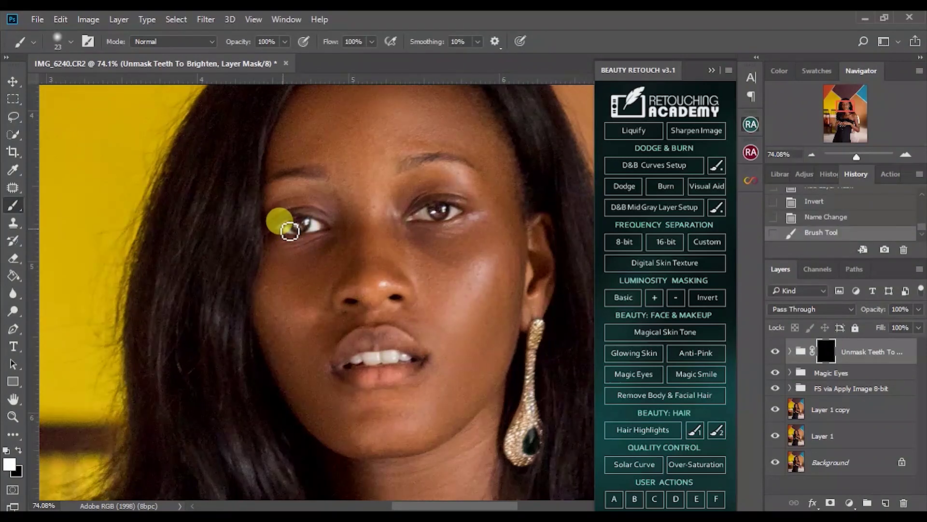
left_click(290, 231)
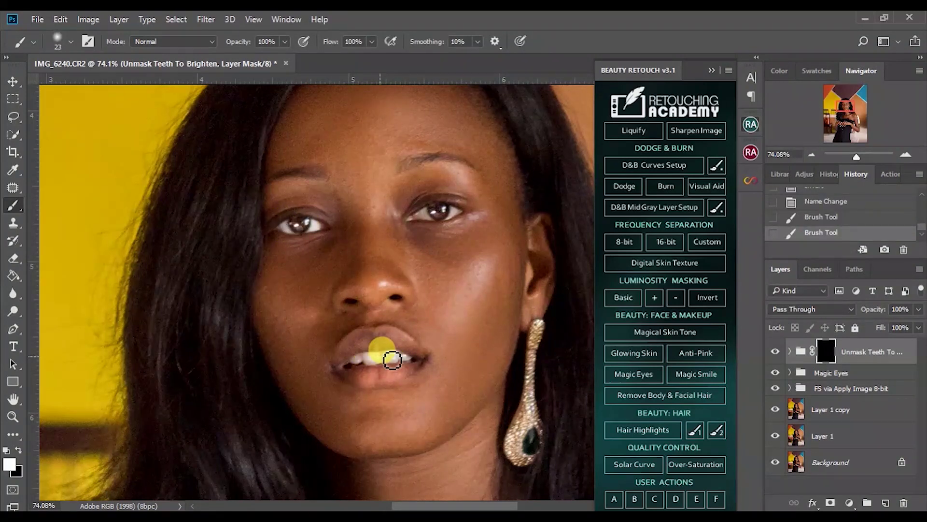
mouse_move(392, 360)
left_mouse_down()
mouse_move(363, 366)
mouse_move(411, 357)
left_mouse_up()
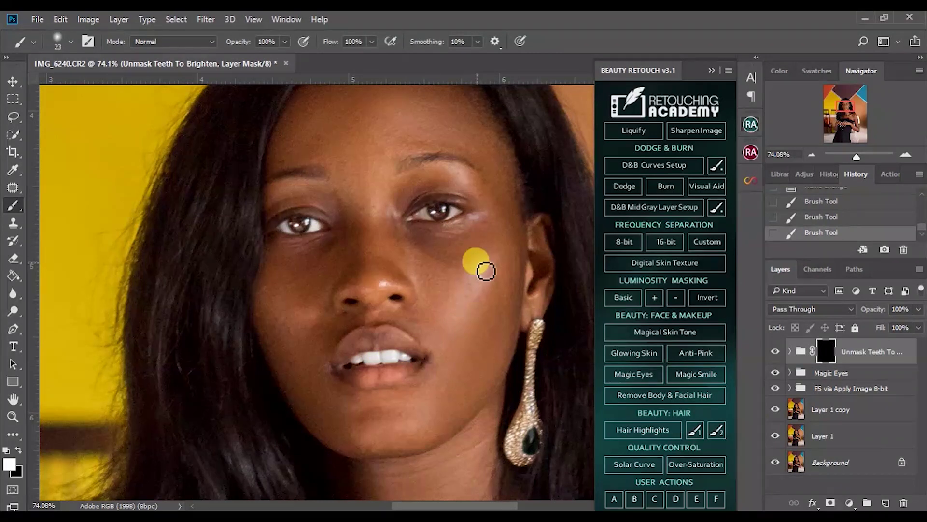
left_click_drag(427, 223, 461, 220)
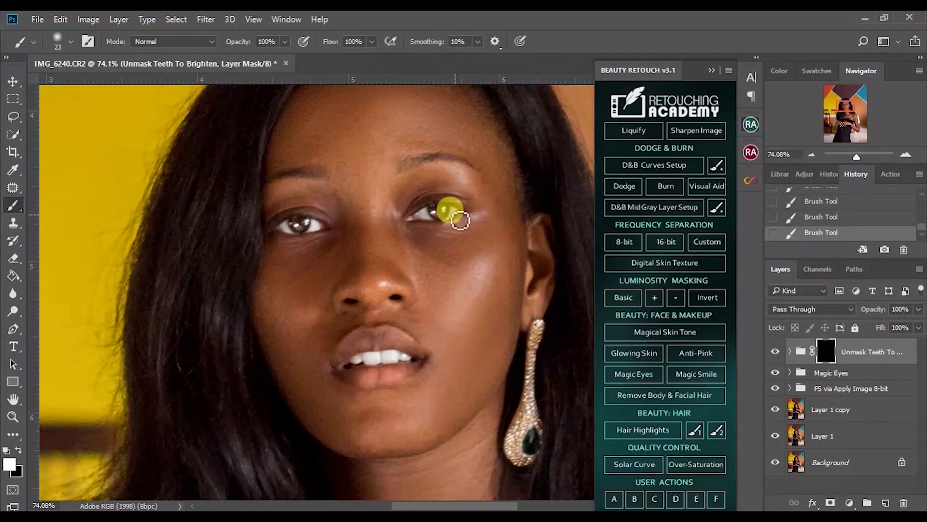
left_click(708, 71)
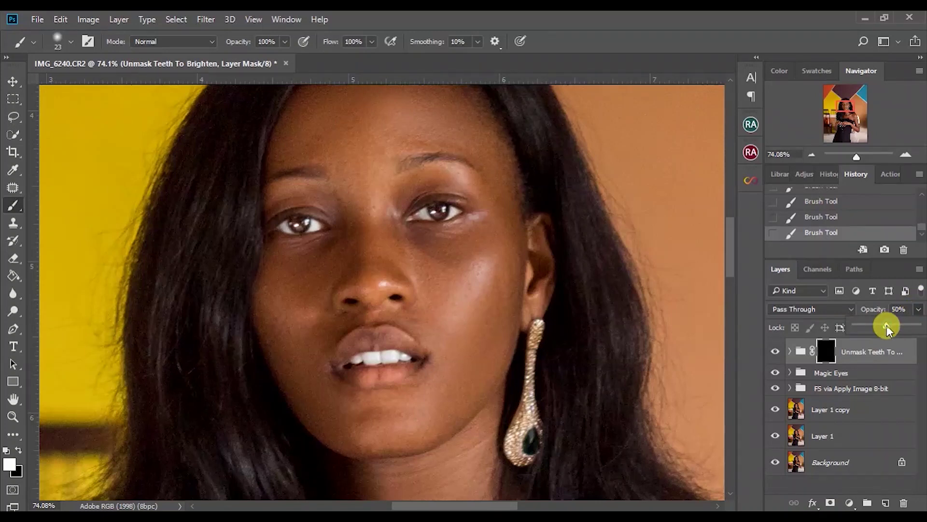
left_click_drag(885, 325, 886, 326)
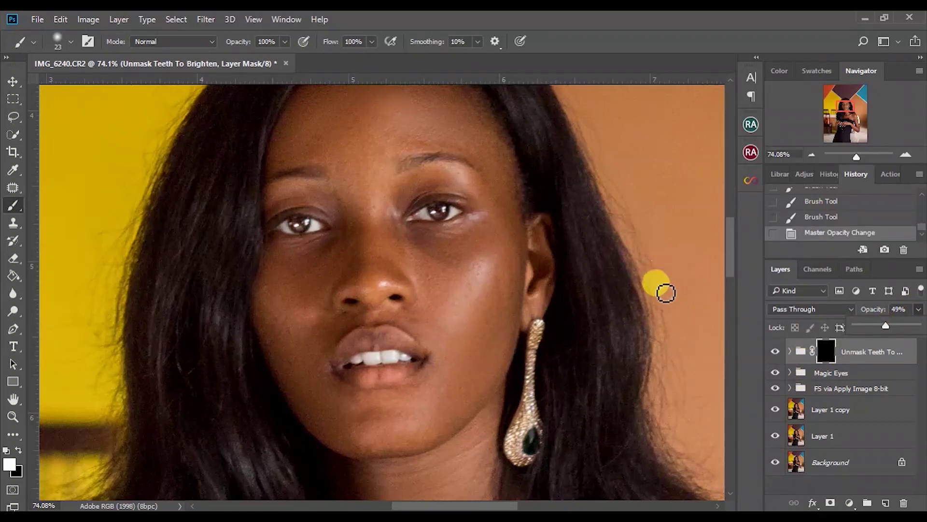
Step: Run the Dodge action and set up a 9% flow soft brush at about 92 px
left_click(754, 126)
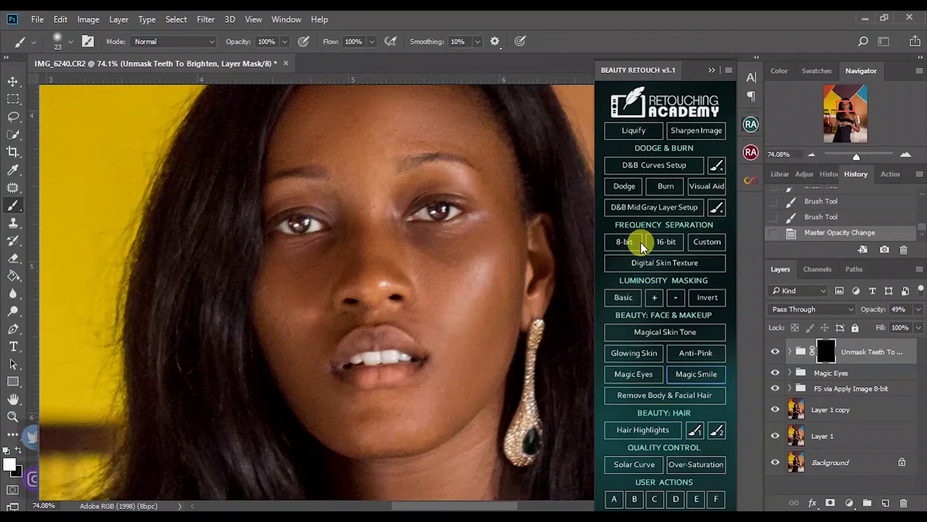
left_click(620, 186)
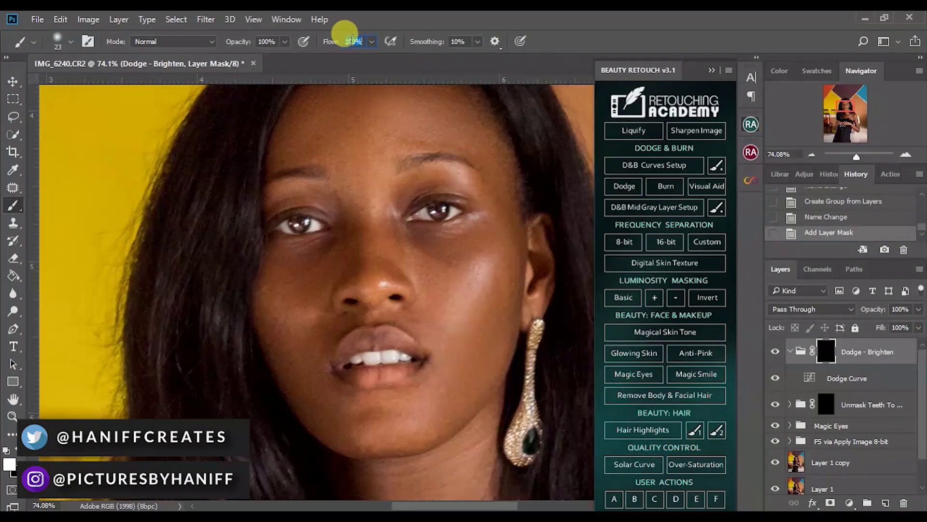
key("Return")
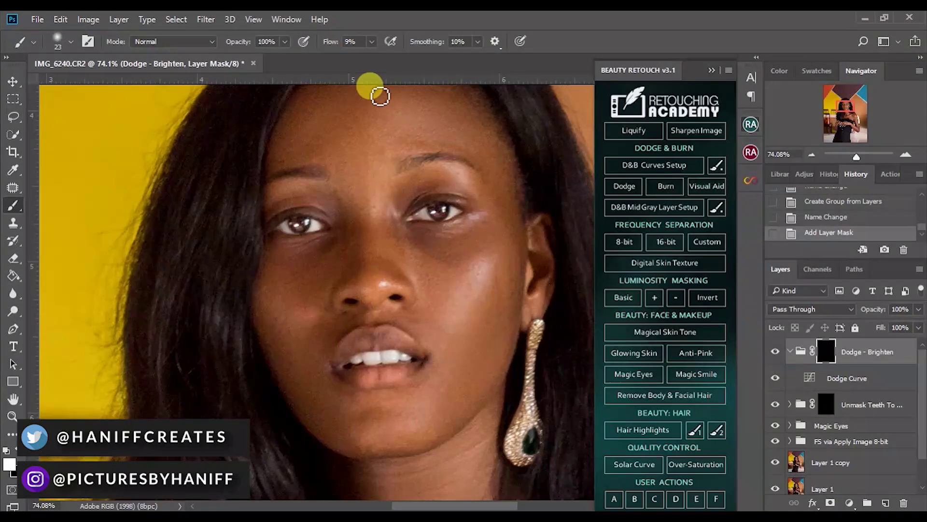
right_click(437, 168)
left_click_drag(525, 203, 559, 206)
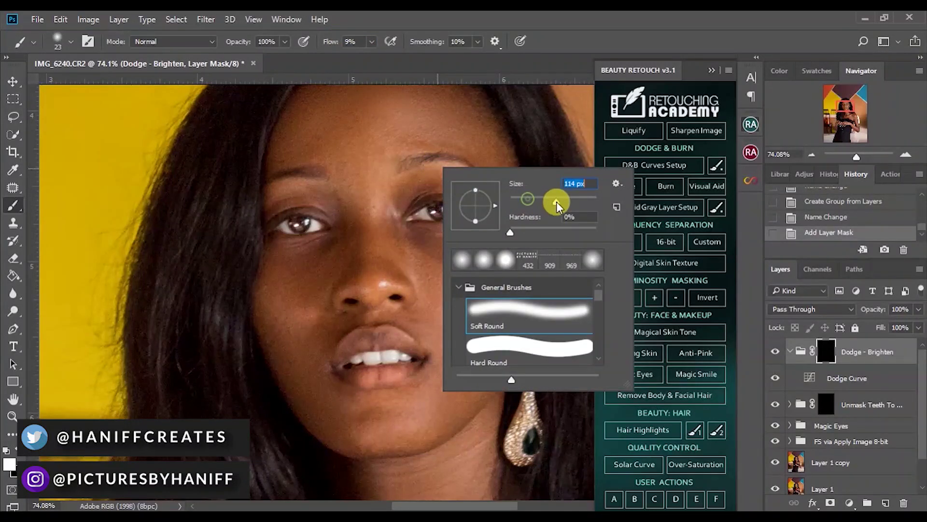
left_click(711, 70)
right_click(462, 237)
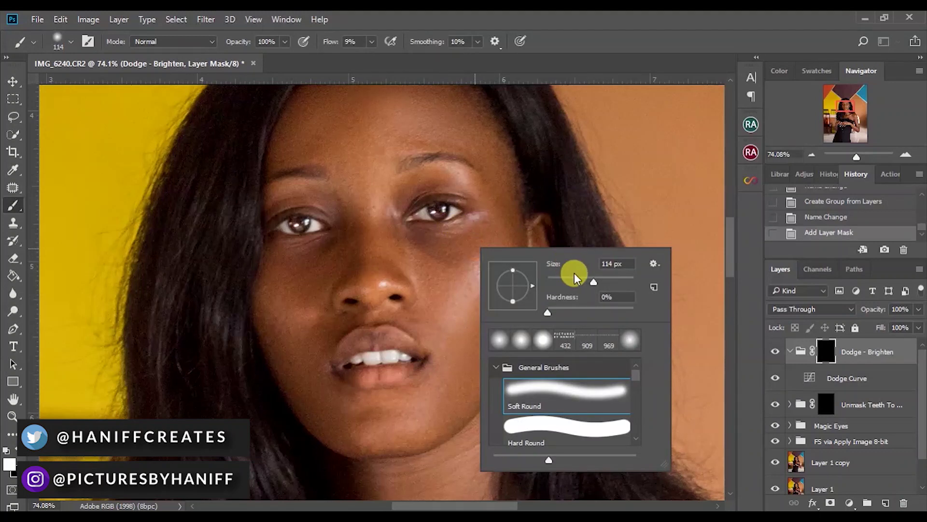
mouse_move(588, 276)
left_mouse_down()
mouse_move(430, 227)
mouse_move(445, 223)
mouse_move(584, 282)
left_mouse_up()
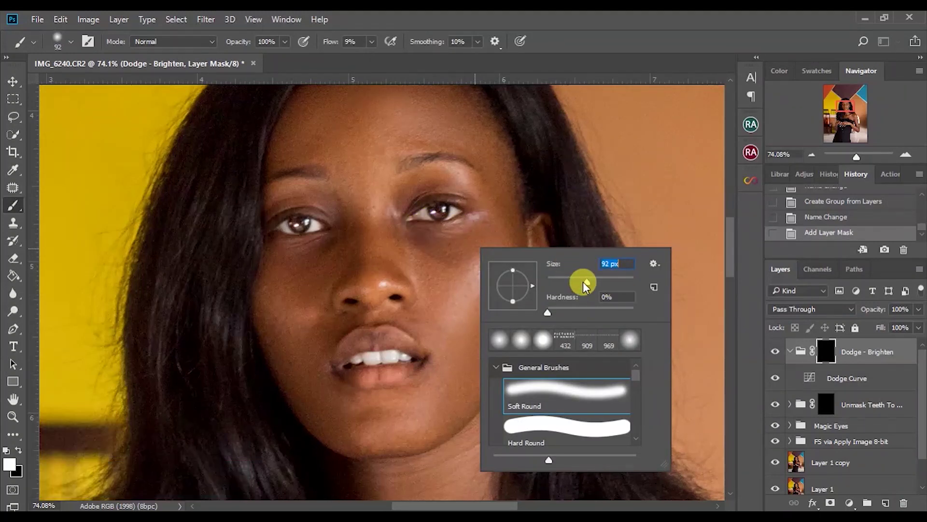
left_click(420, 225)
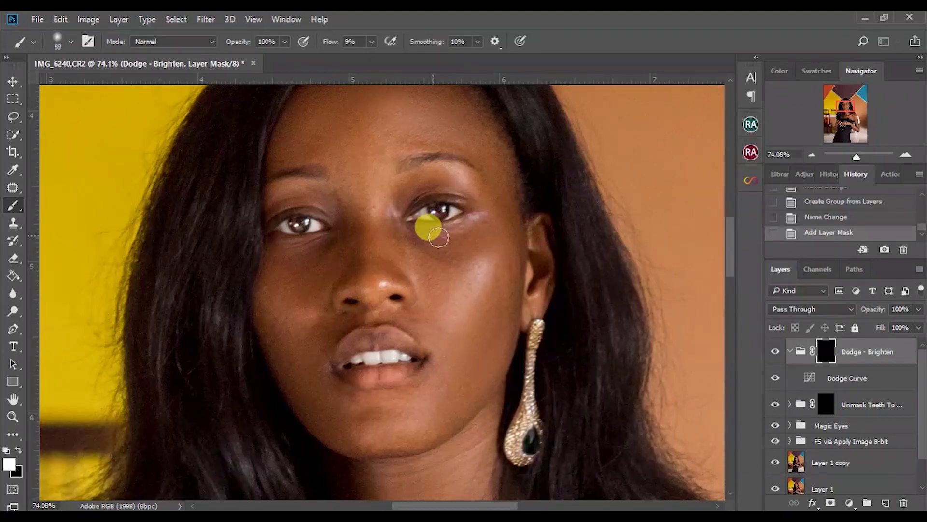
Step: Lighten the shadows under both eyes, then view the whole image and compare with and without the dodge
mouse_move(460, 254)
left_mouse_down()
mouse_move(401, 241)
mouse_move(441, 226)
left_mouse_up()
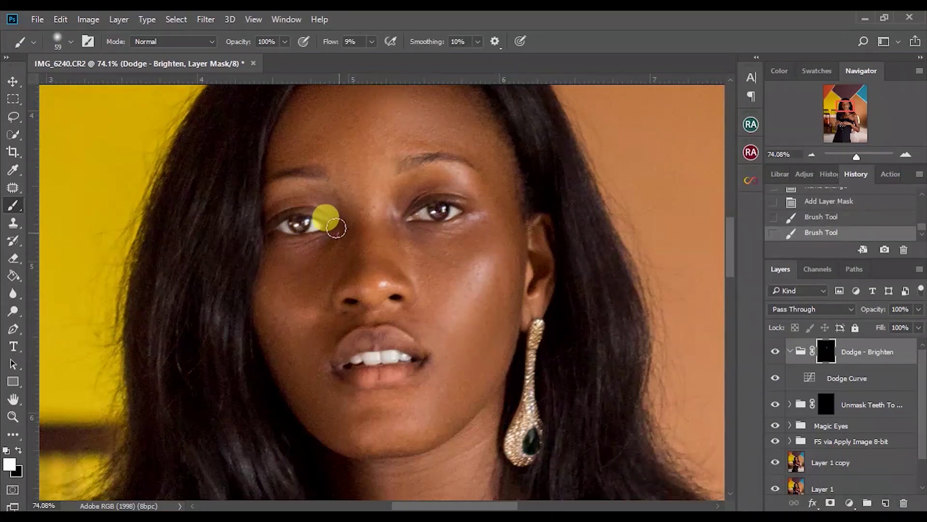
mouse_move(338, 234)
left_mouse_down()
mouse_move(302, 258)
mouse_move(279, 258)
mouse_move(313, 259)
mouse_move(289, 269)
mouse_move(331, 249)
left_mouse_up()
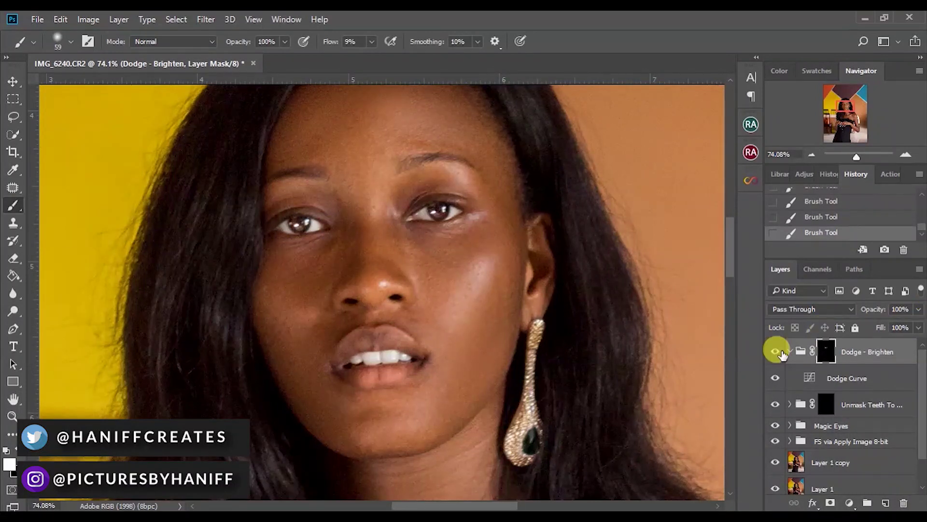
key("ctrl+0")
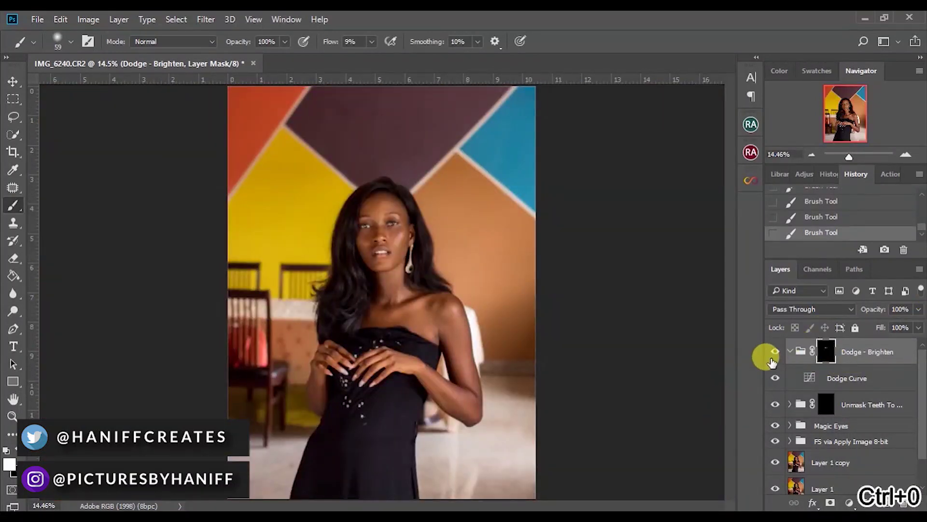
left_click(774, 354)
left_click(775, 354)
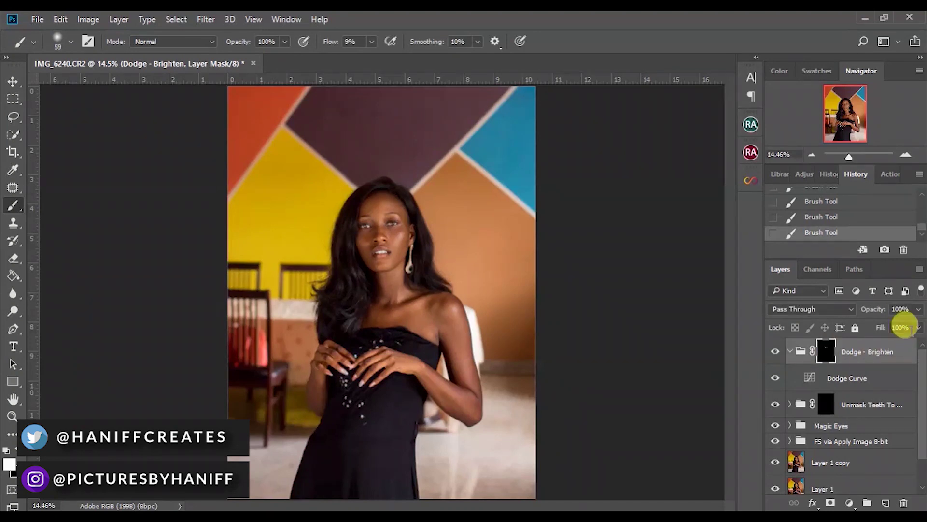
Step: Set the Dodge - Brighten group to 40% opacity and Unmask Teeth To Brighten to 36%
left_click(918, 309)
left_click_drag(881, 329, 880, 327)
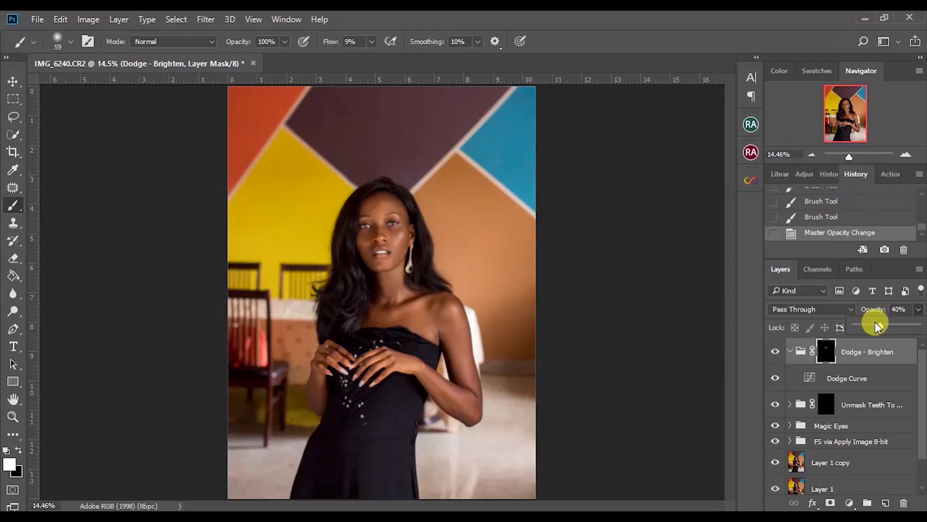
left_click(828, 408)
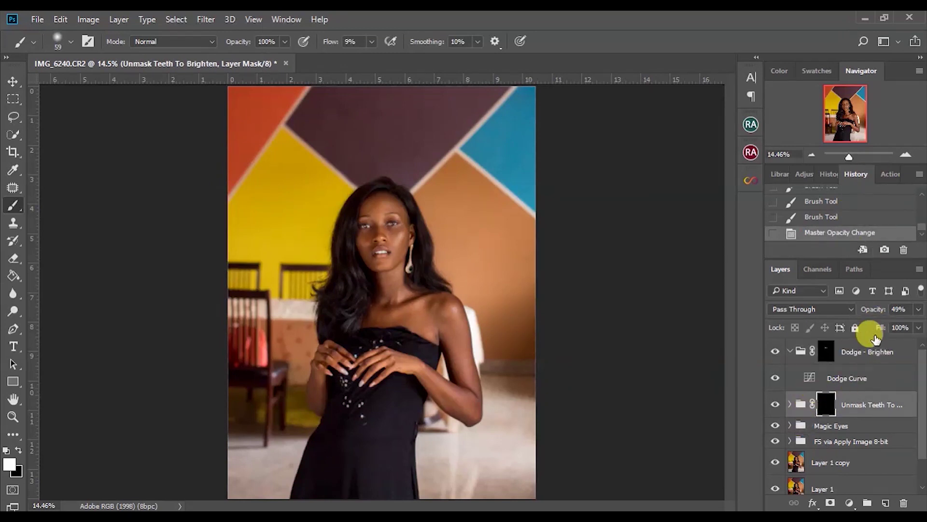
left_click(919, 310)
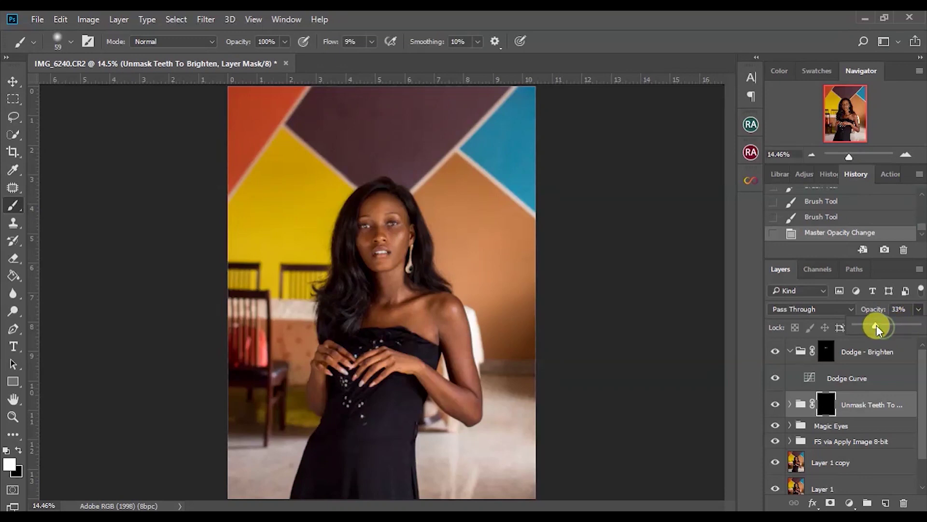
left_click_drag(876, 326, 879, 326)
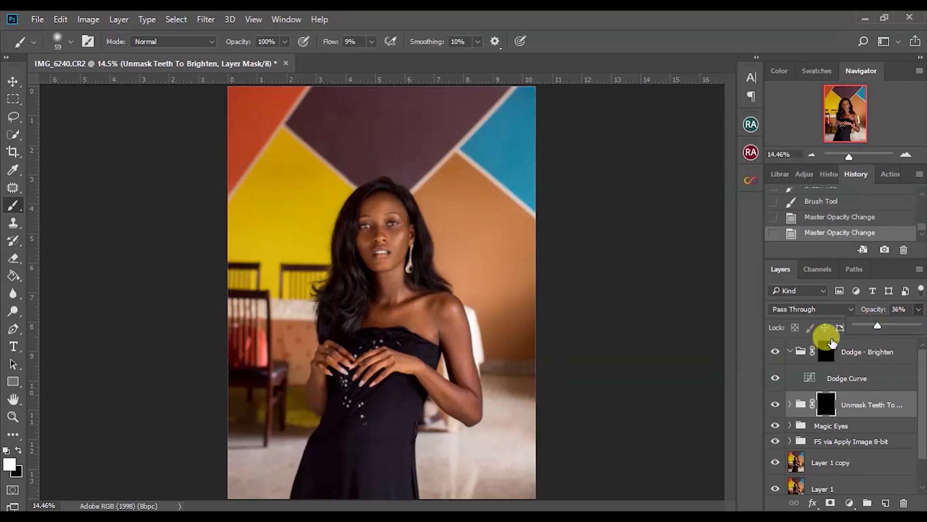
Step: Collapse the Dodge - Brighten group and add a Selective Color layer targeting Blues
left_click(829, 363)
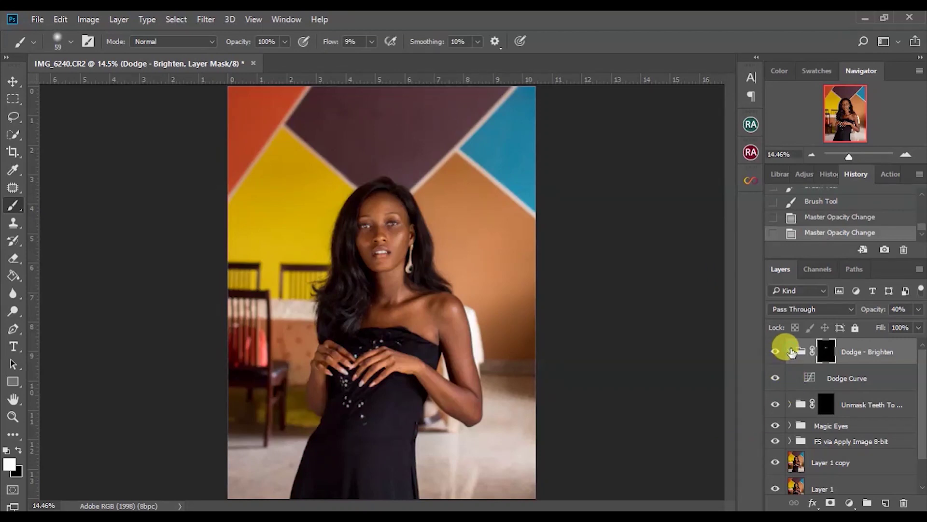
left_click(790, 352)
left_click(850, 503)
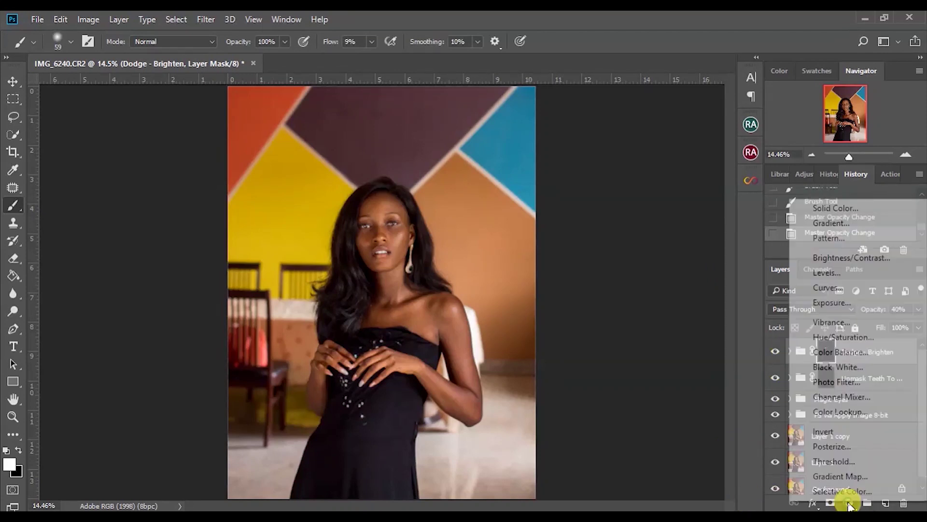
left_click(842, 491)
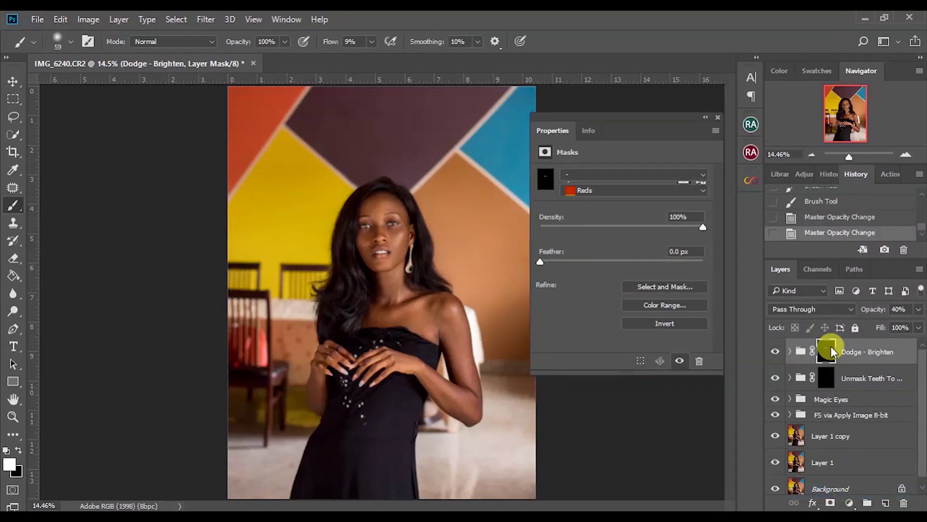
left_click(641, 190)
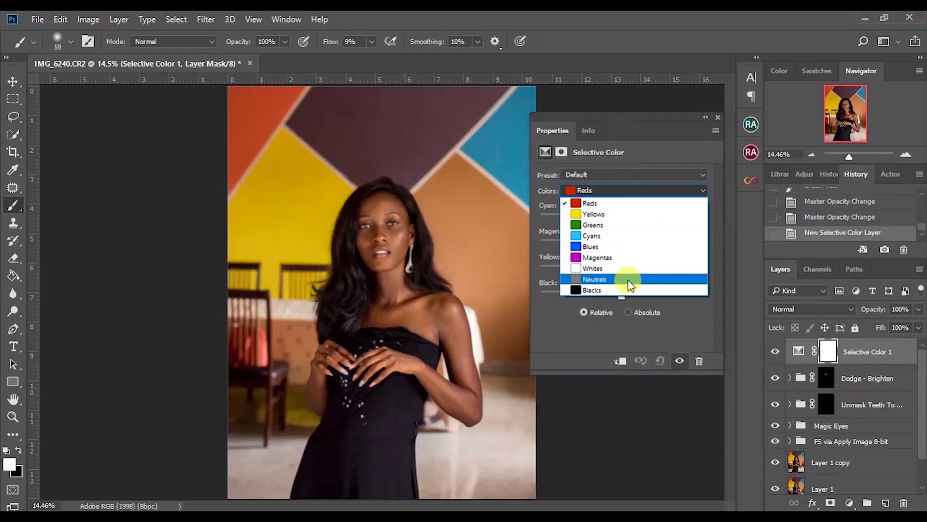
left_click(618, 247)
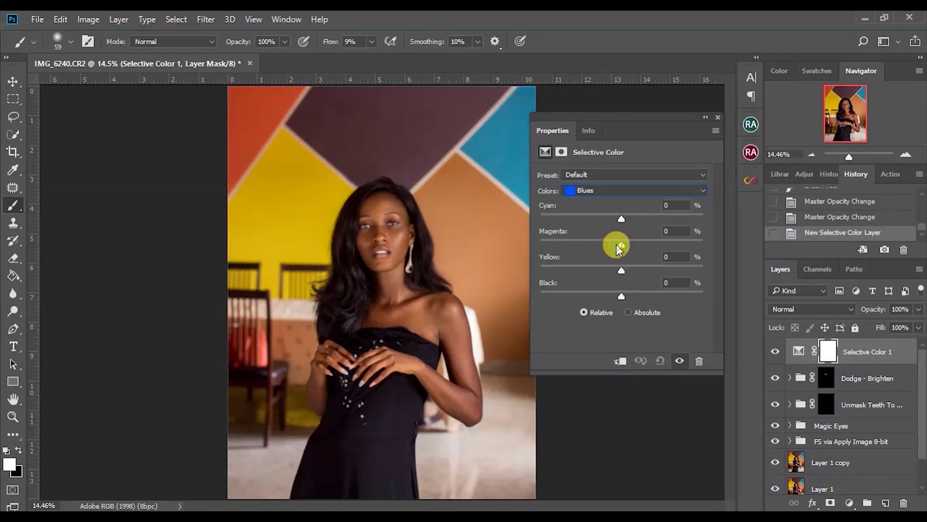
Step: Set the Blues to Cyan +100, Magenta −100, Yellow +88 and Black +100
left_click_drag(621, 217, 589, 233)
left_click_drag(504, 239, 552, 262)
left_click_drag(623, 269, 556, 274)
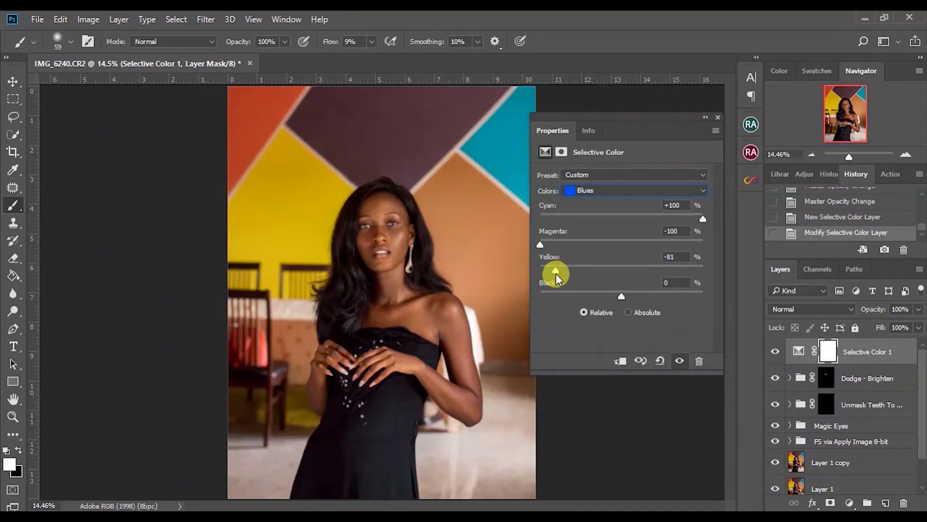
left_click_drag(723, 270, 693, 301)
left_click_drag(623, 295, 678, 292)
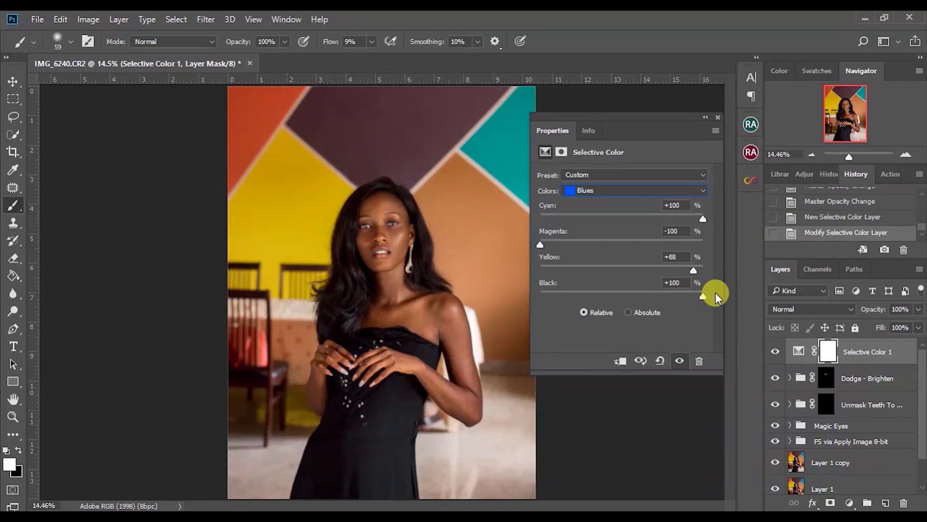
left_click(717, 116)
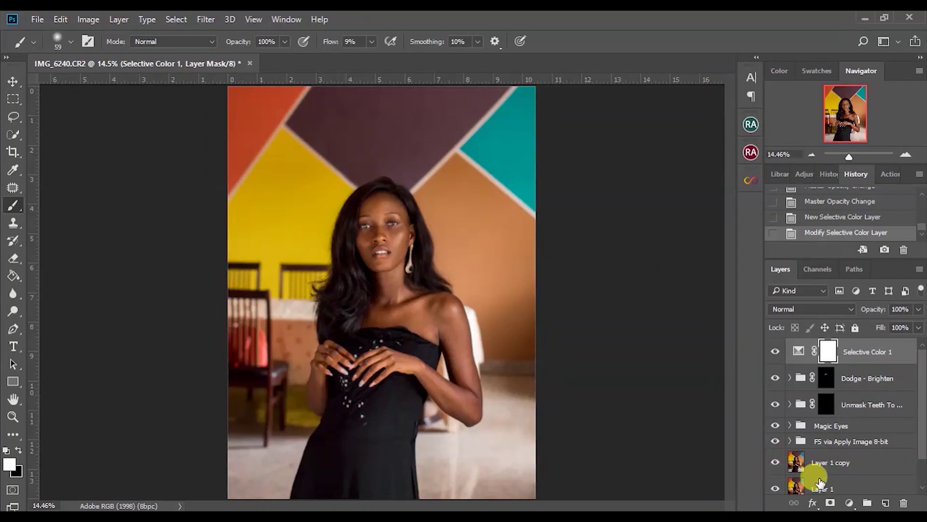
Step: Add a Gradient Map layer and load the Photographic Toning gradient set
left_click(849, 502)
left_click(862, 482)
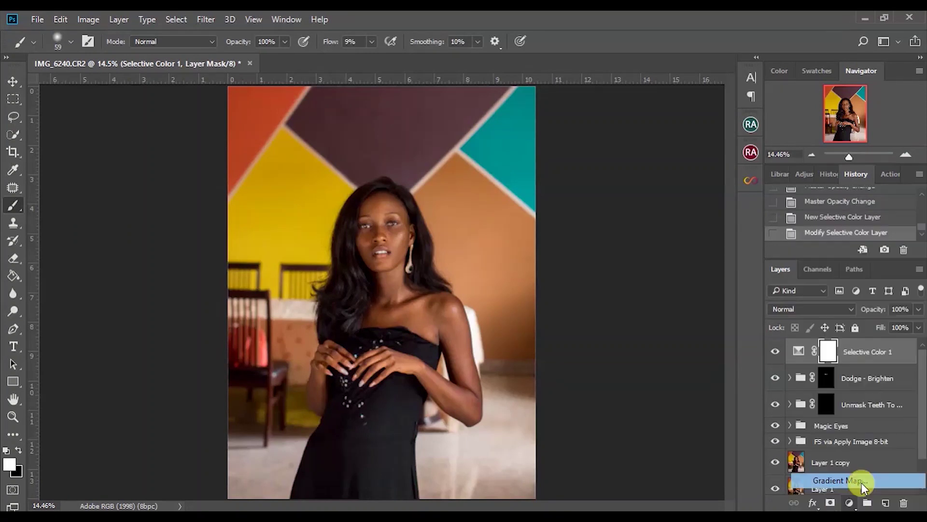
left_click(705, 183)
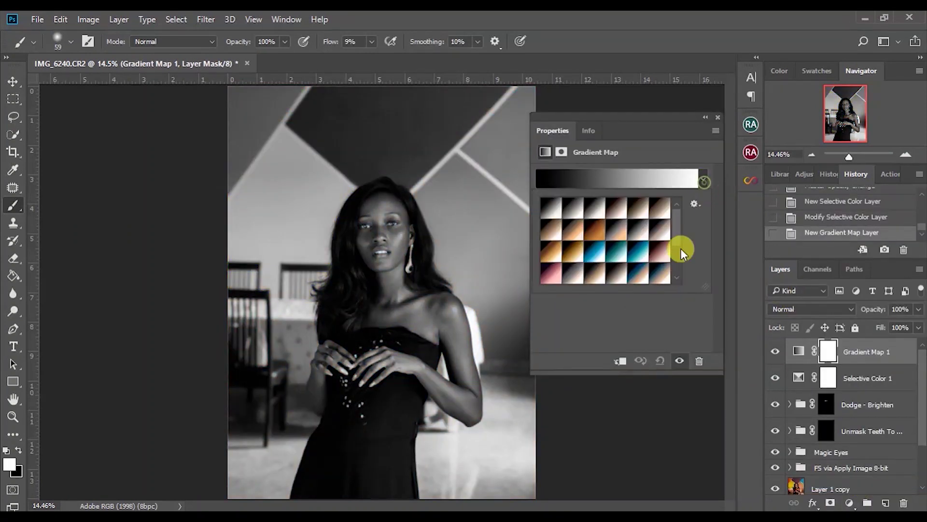
left_click(694, 205)
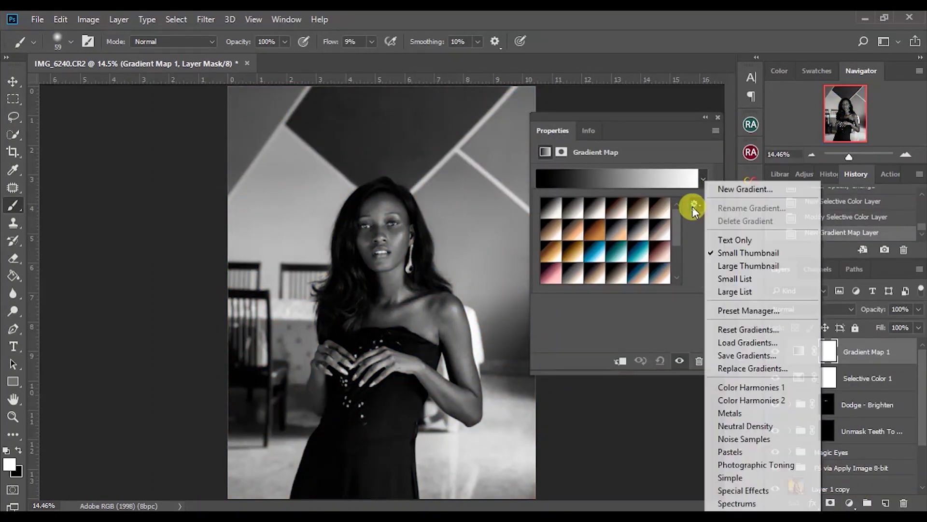
left_click(769, 467)
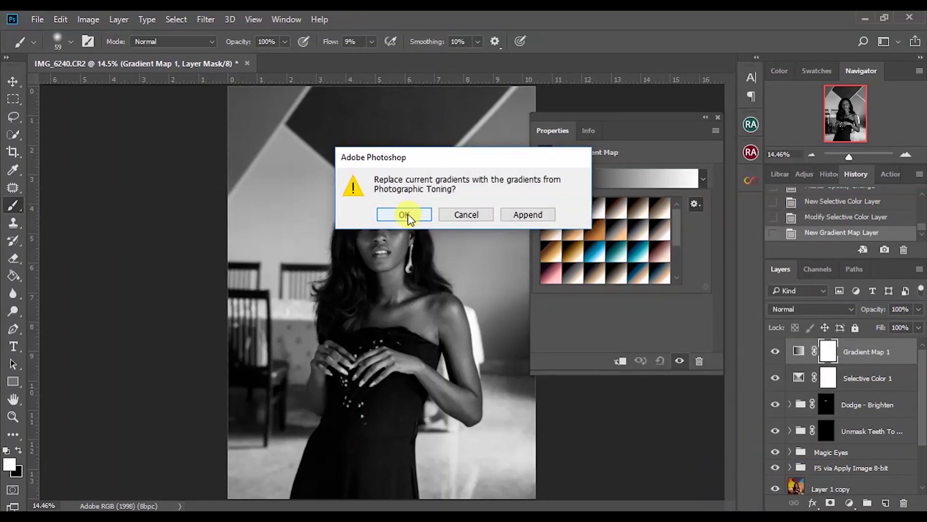
left_click(406, 215)
Step: Preview several Photographic Toning gradients, ending on a sepia-brown one
left_click(592, 227)
left_click(628, 259)
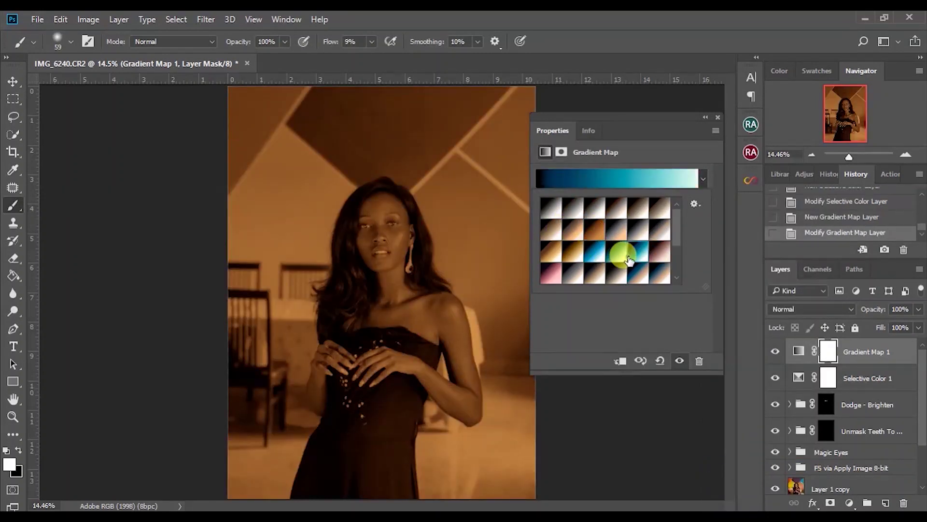
left_click_drag(686, 221, 681, 231)
left_click(638, 247)
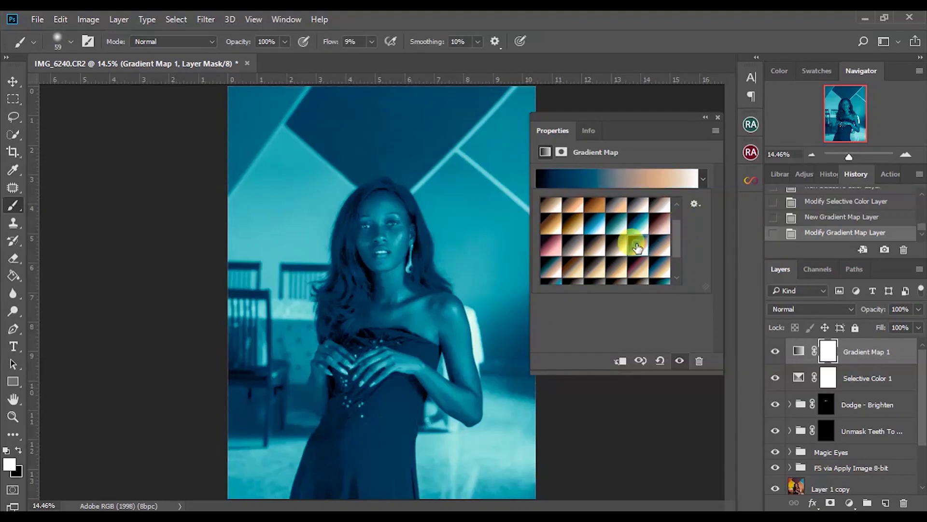
left_click(633, 263)
left_click(640, 227)
left_click(653, 225)
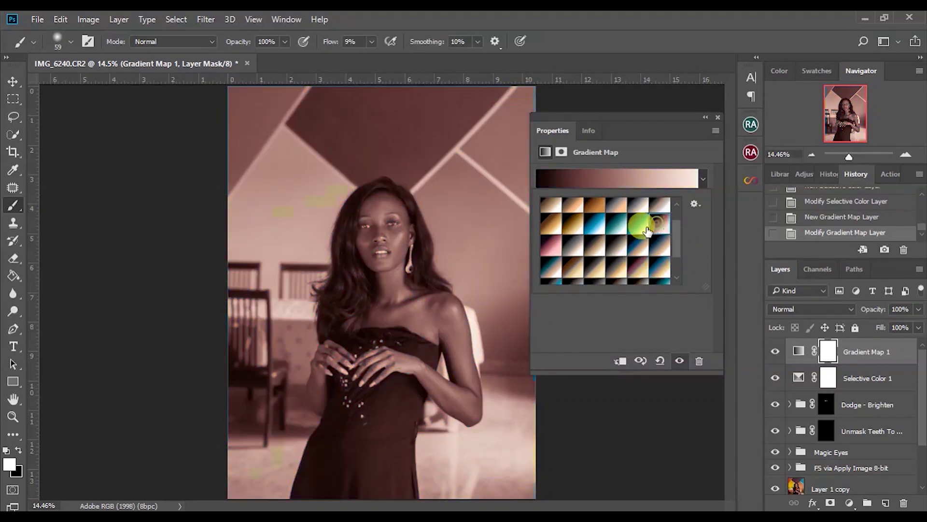
left_click(568, 252)
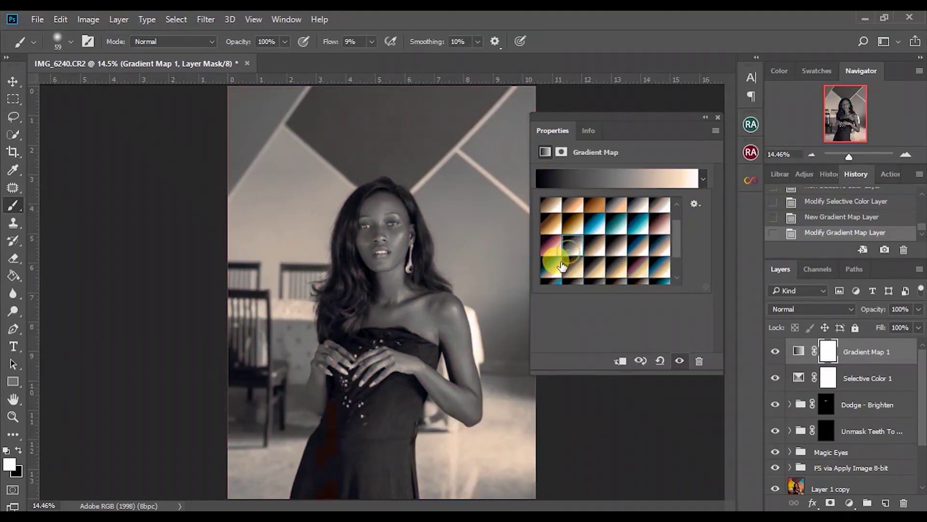
left_click(548, 260)
left_click(572, 267)
left_click(599, 268)
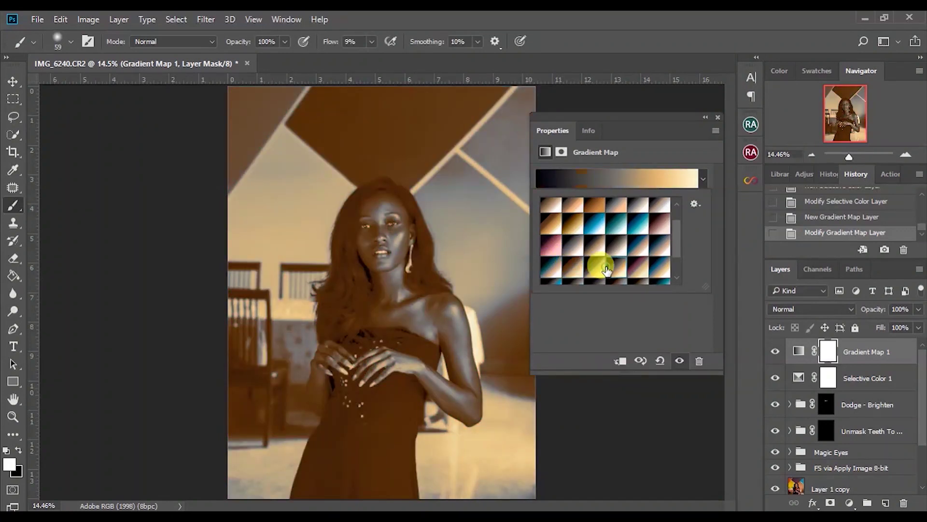
left_click(639, 265)
left_click_drag(677, 239, 677, 260)
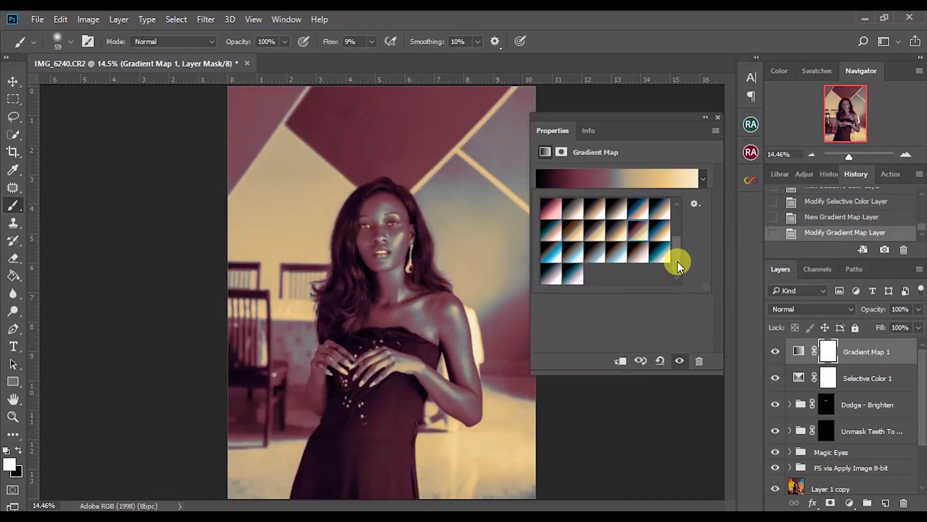
left_click(638, 250)
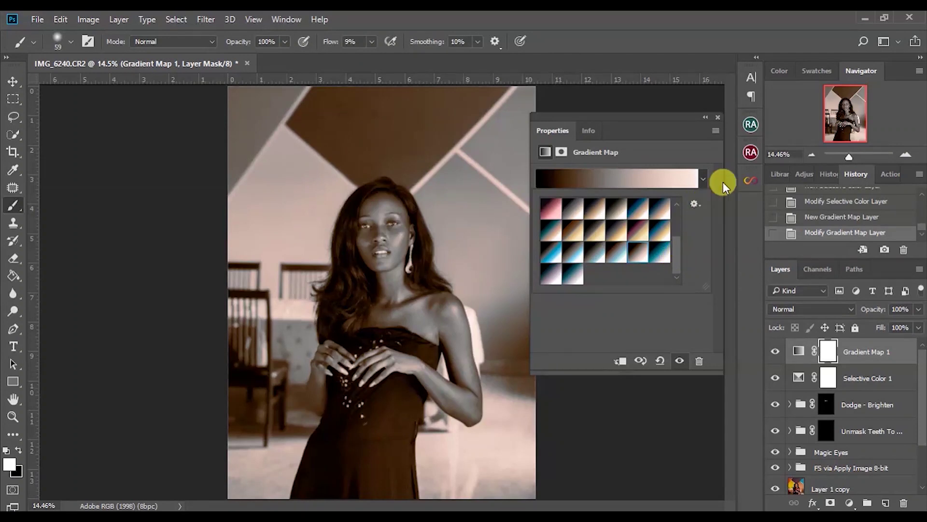
Step: Blend the gradient map as Soft Light at 34% opacity
left_click(812, 311)
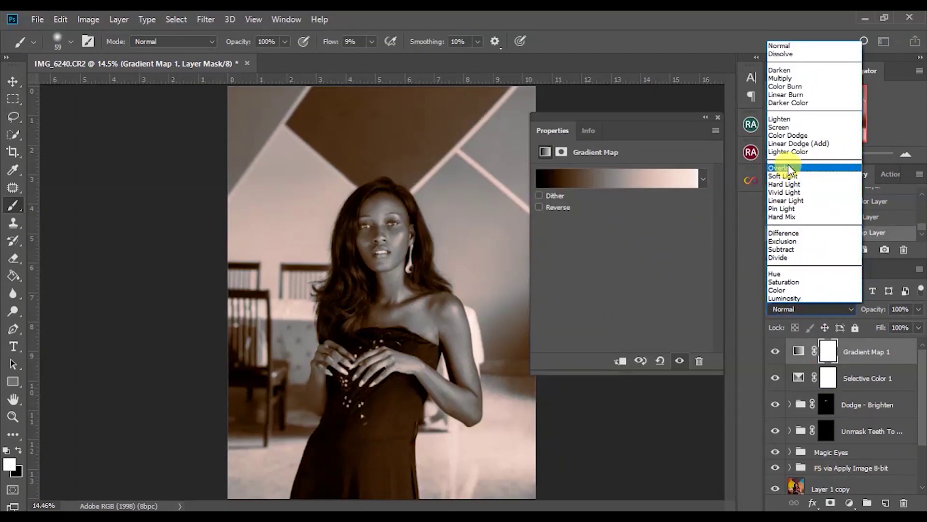
left_click(784, 176)
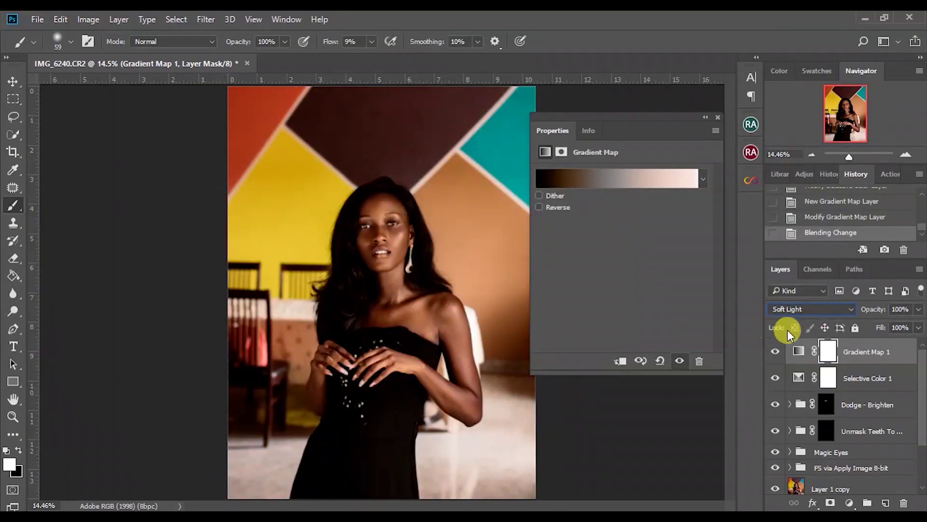
left_click(919, 310)
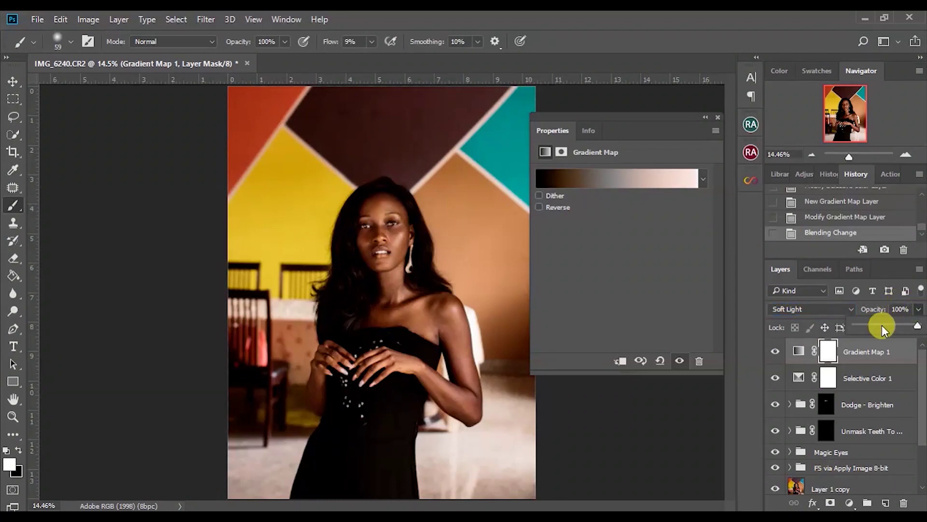
left_click_drag(880, 325, 876, 325)
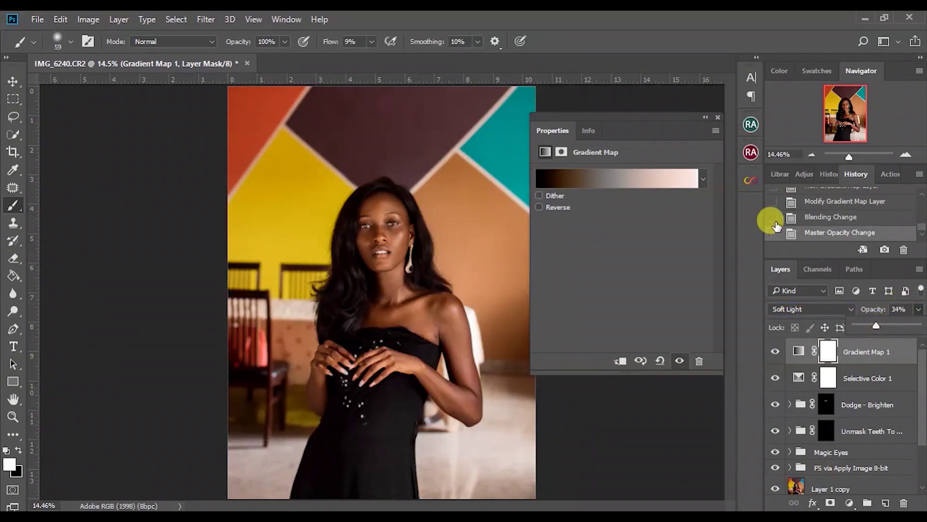
Step: Try more presets, from purple-to-gold and navy-to-cyan to black-to-peach
left_click(704, 180)
left_click(637, 230)
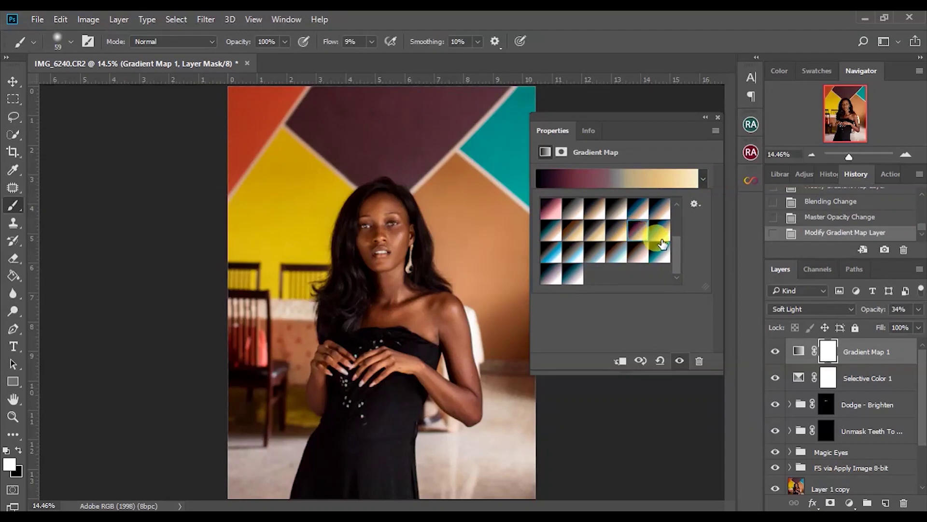
left_click(653, 215)
left_click(614, 215)
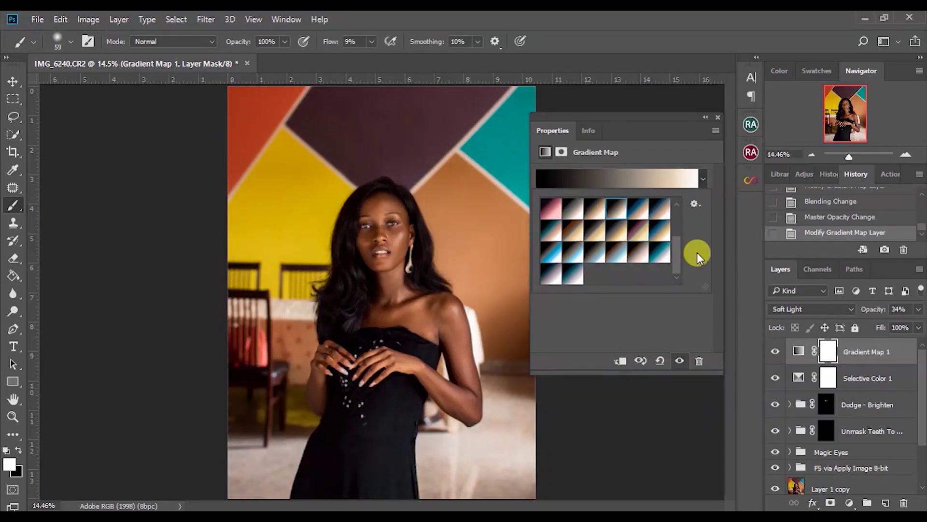
left_click_drag(682, 264, 673, 241)
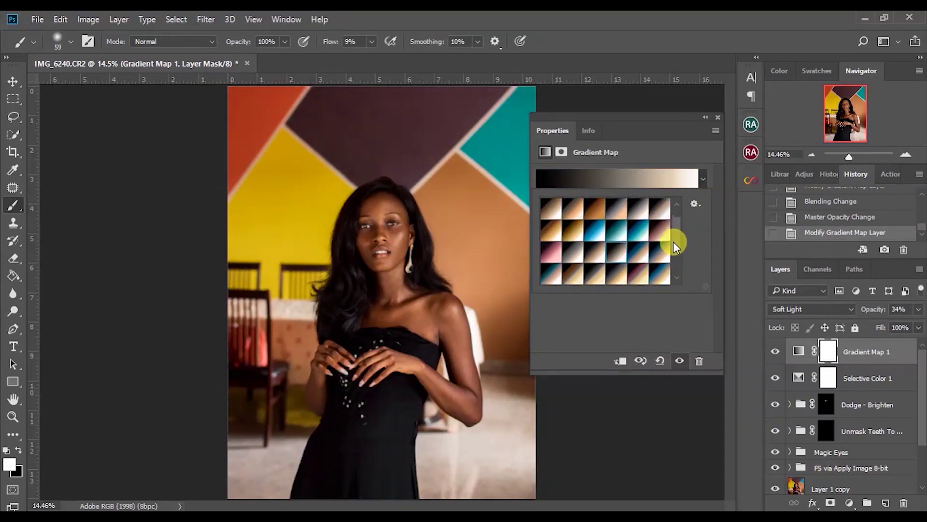
left_click(611, 211)
left_click(595, 210)
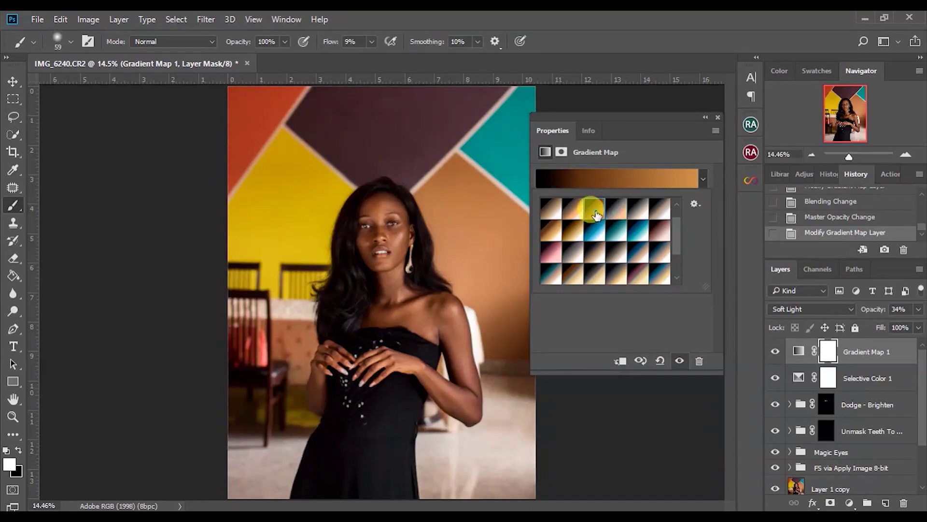
left_click(627, 227)
left_click(641, 229)
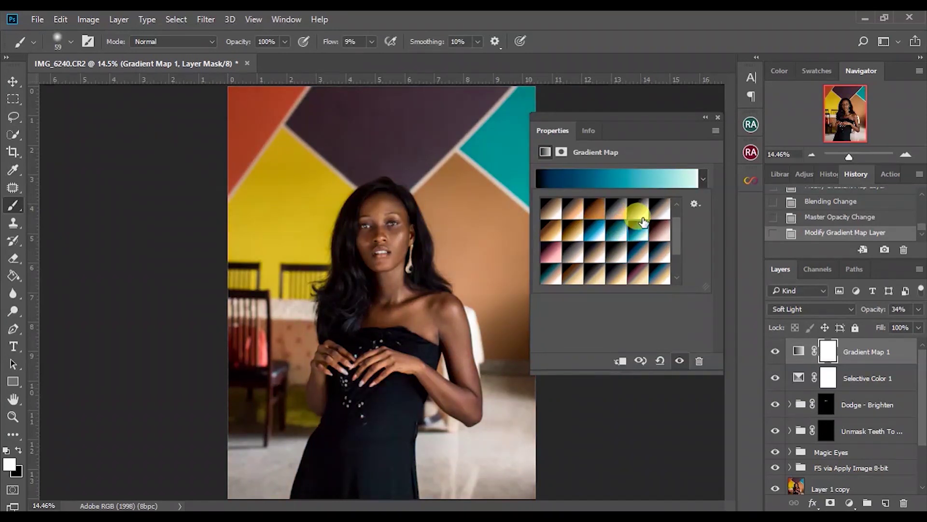
scroll(674, 232, "up", 2)
left_click(583, 232)
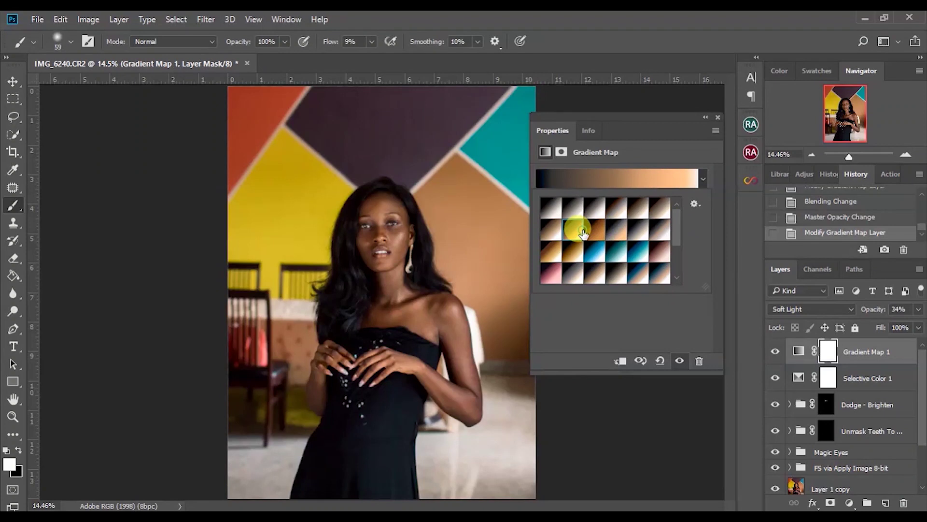
Step: Compare cream, teal and gold gradients before choosing the black-to-peach preset
left_click(602, 232)
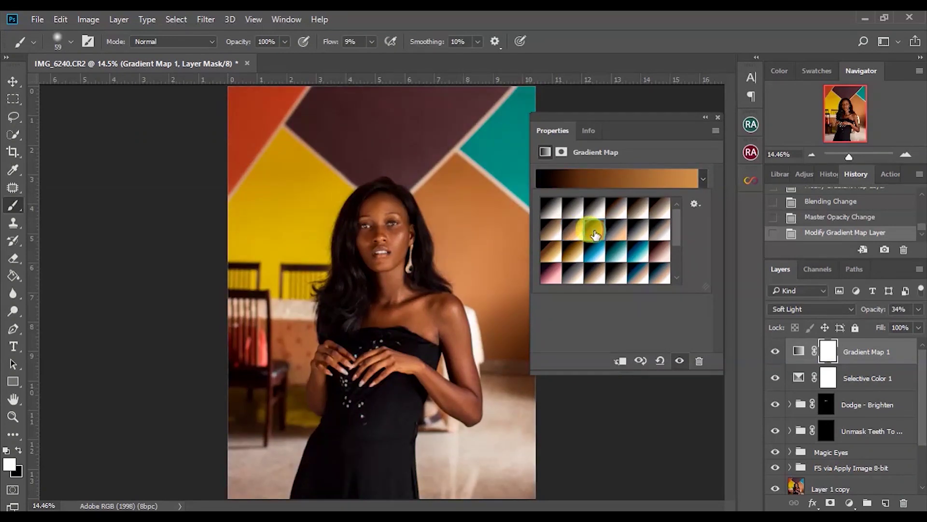
left_click(572, 228)
left_click(597, 232)
left_click(633, 229)
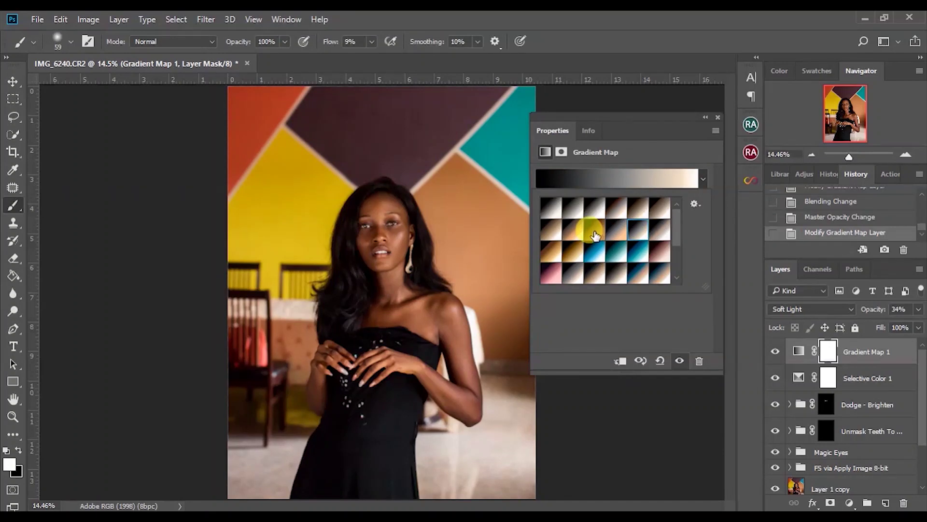
left_click(595, 235)
left_click(636, 227)
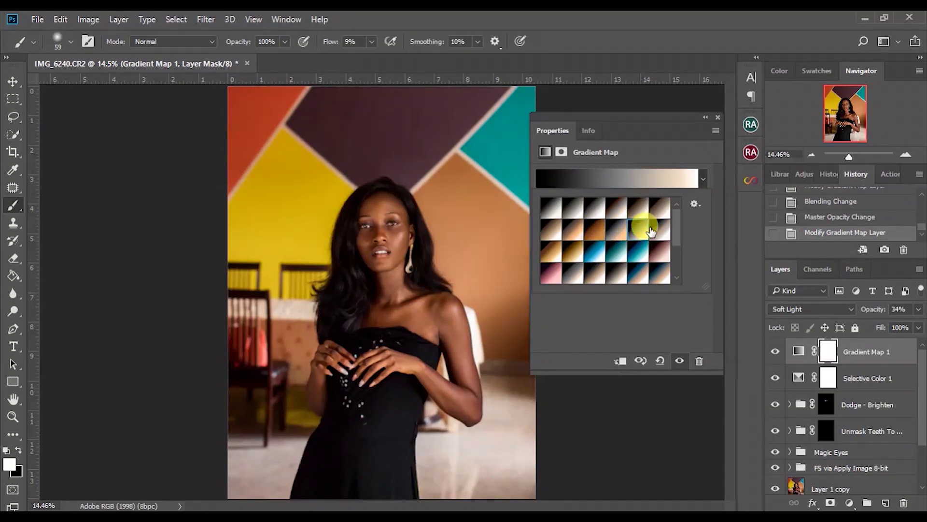
left_click(658, 250)
left_click(616, 252)
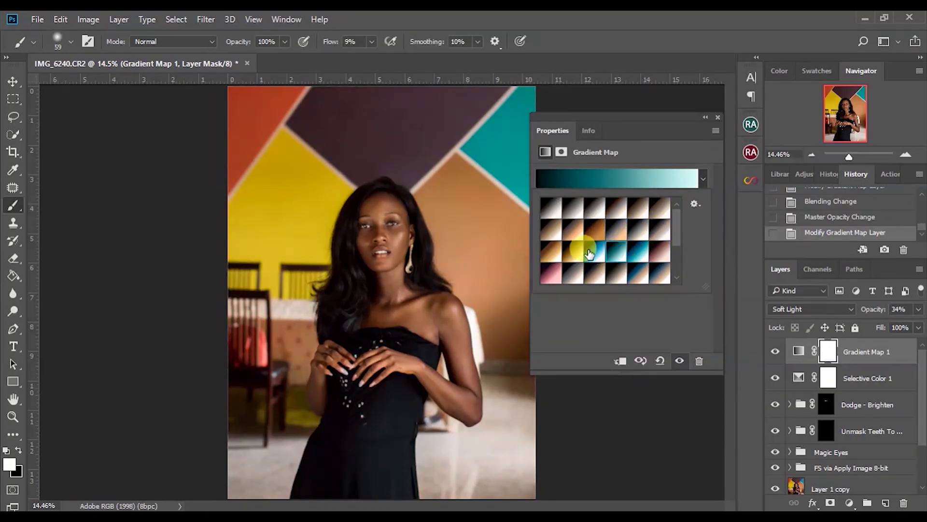
left_click(589, 254)
left_click(595, 269)
left_click(570, 259)
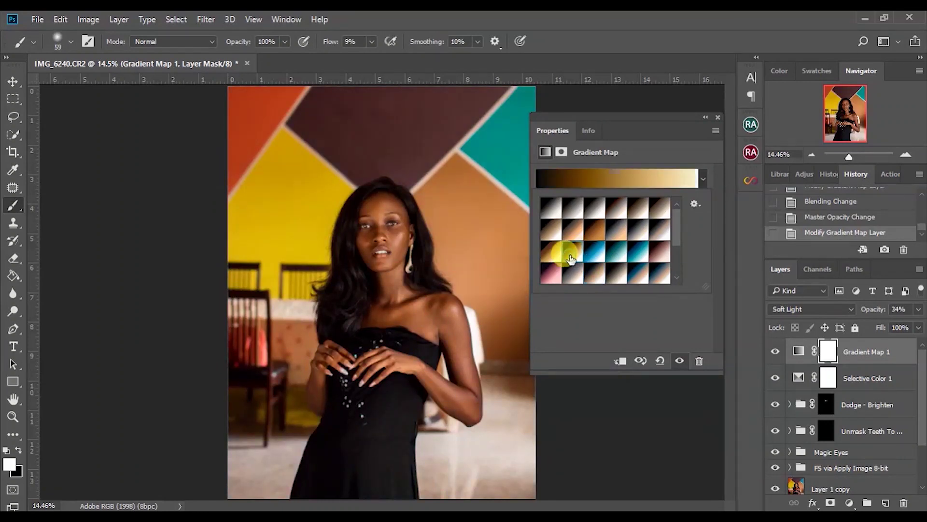
left_click(581, 269)
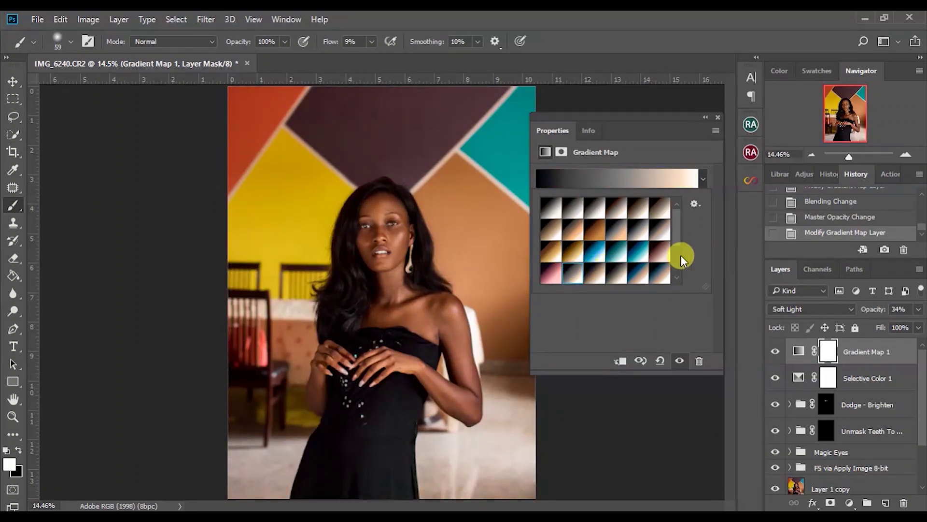
Step: Lower Gradient Map 1 to 29% opacity and compare it hidden and shown
left_click(918, 309)
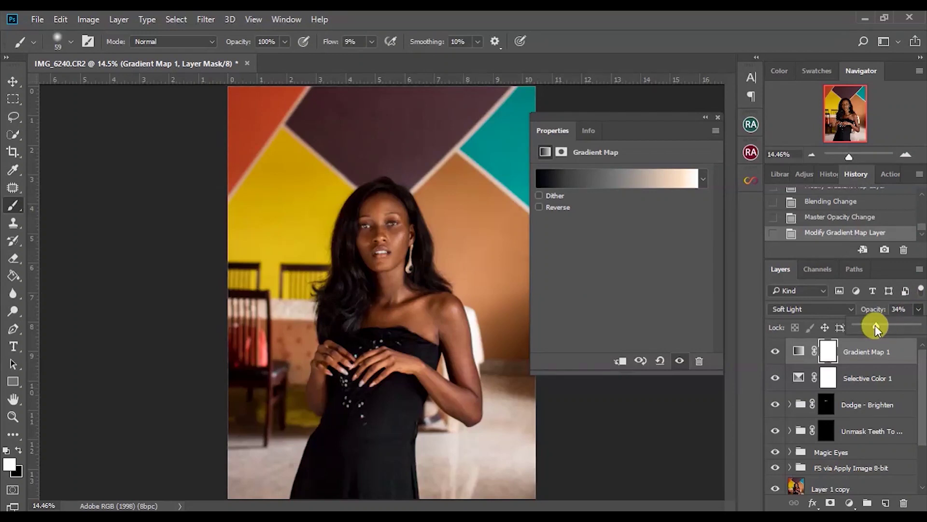
left_click_drag(876, 325, 872, 325)
left_click(775, 351)
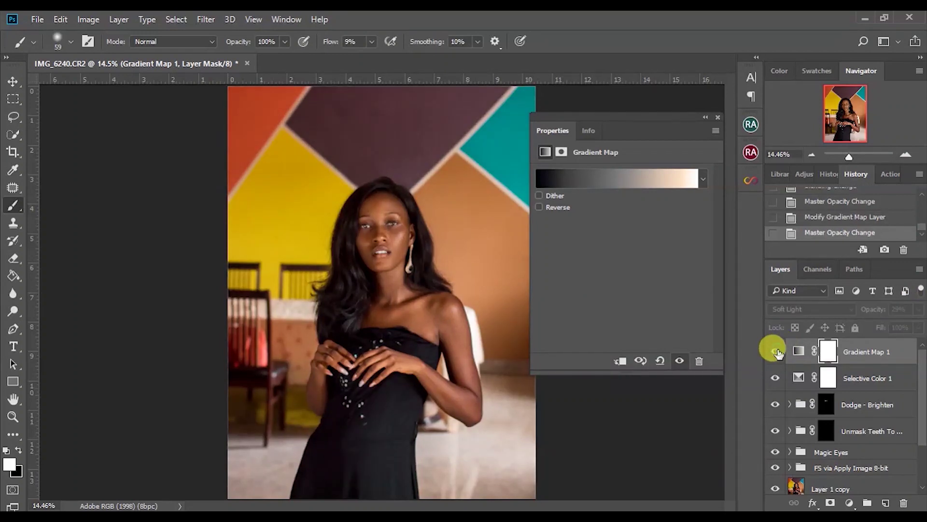
left_click(775, 351)
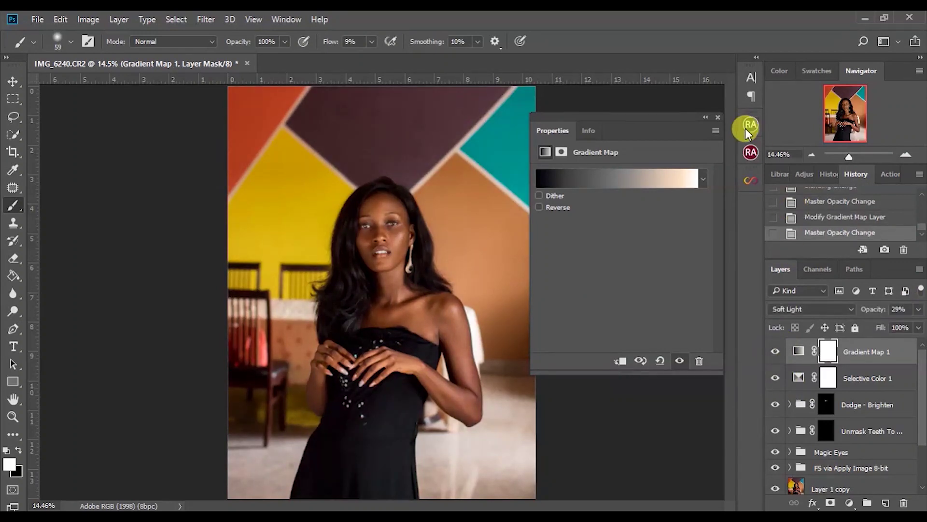
left_click(719, 117)
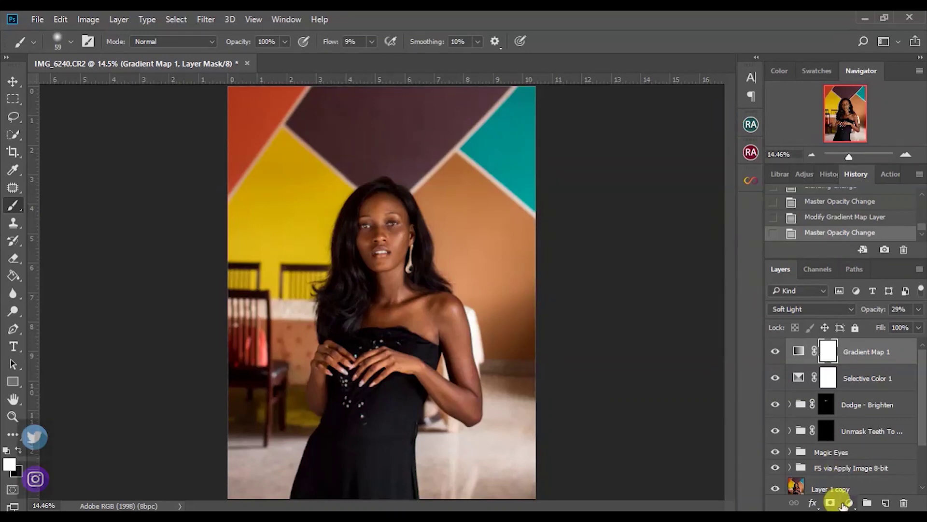
Step: Add a Curves layer with two RGB points and a raised black point to lift shadows
left_click(849, 503)
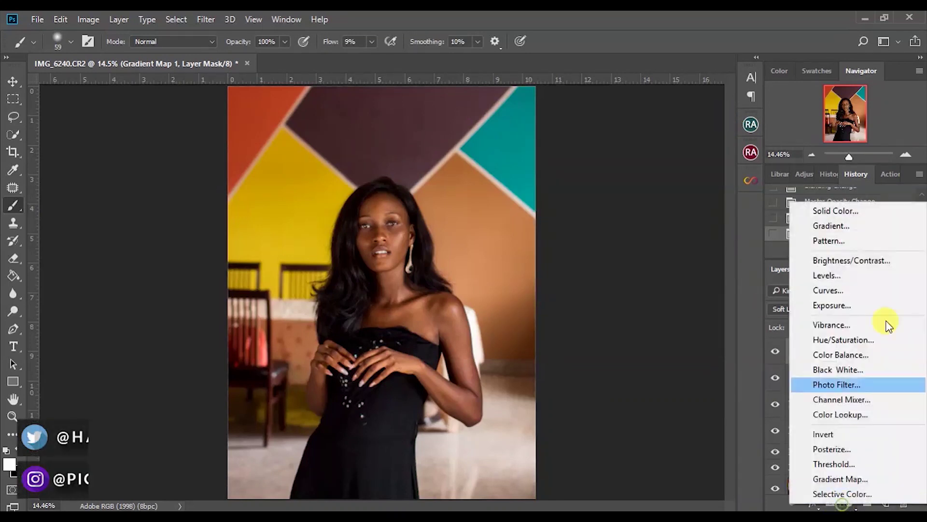
left_click(858, 290)
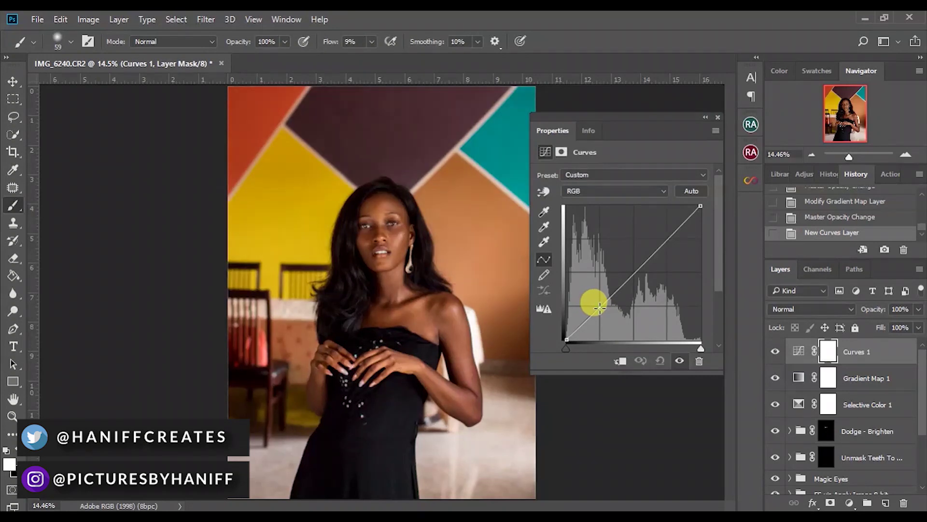
left_click(600, 307)
left_click(669, 237)
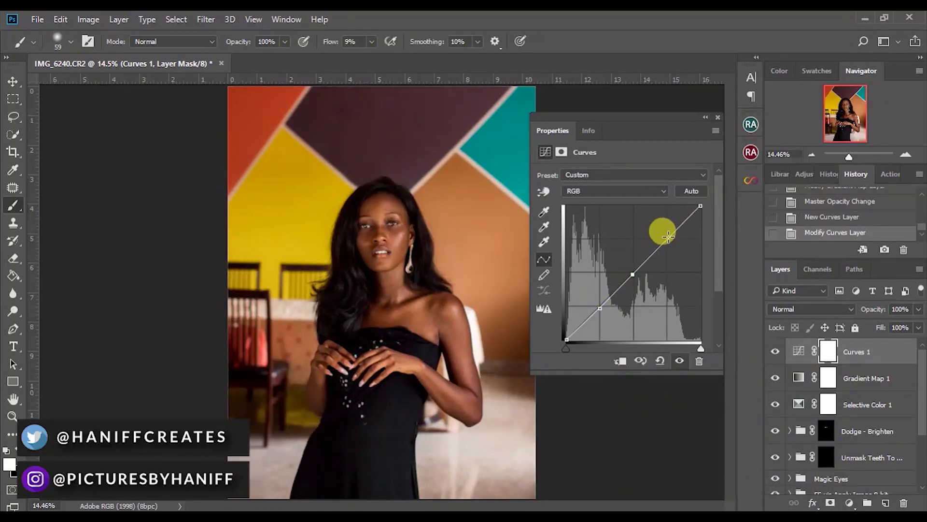
left_click_drag(565, 340, 565, 328)
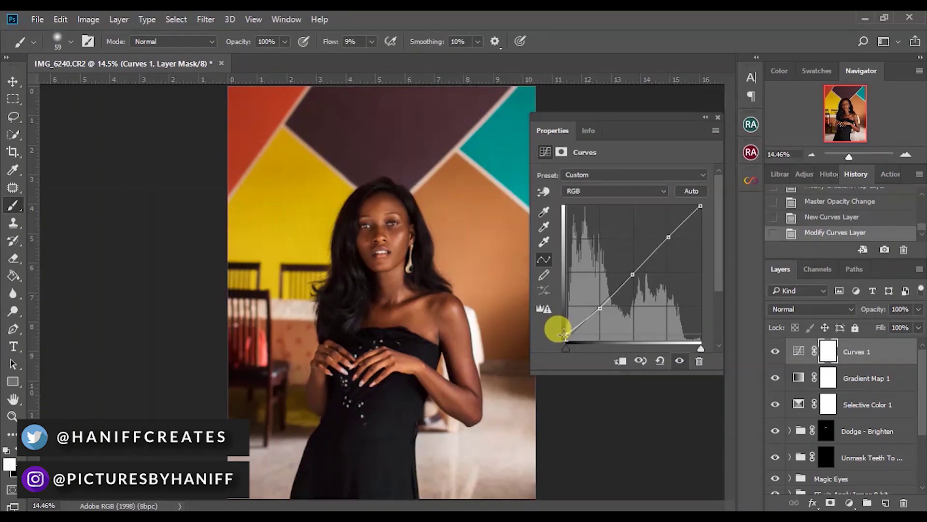
left_click_drag(563, 334, 565, 335)
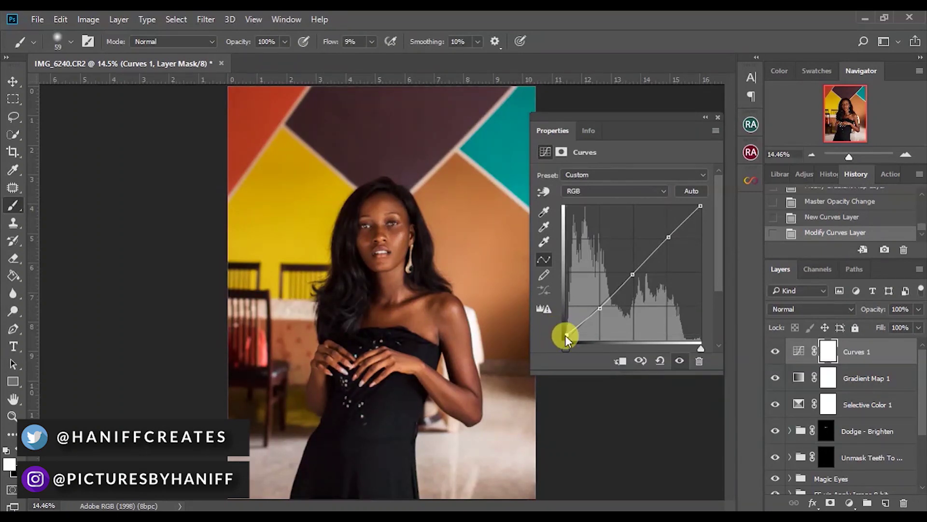
left_click(599, 306)
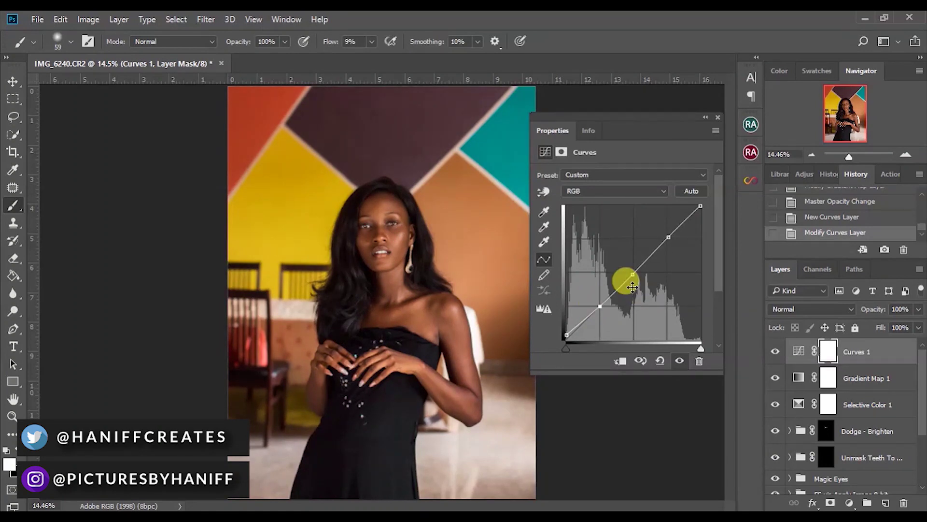
Step: Add a point on the Blue channel curve and bend it slightly
left_click(626, 192)
left_click(610, 219)
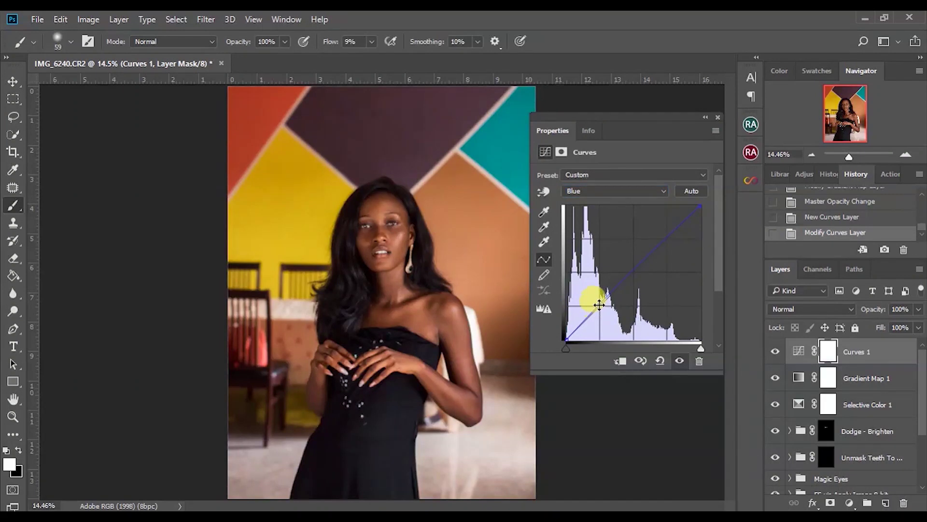
left_click(599, 305)
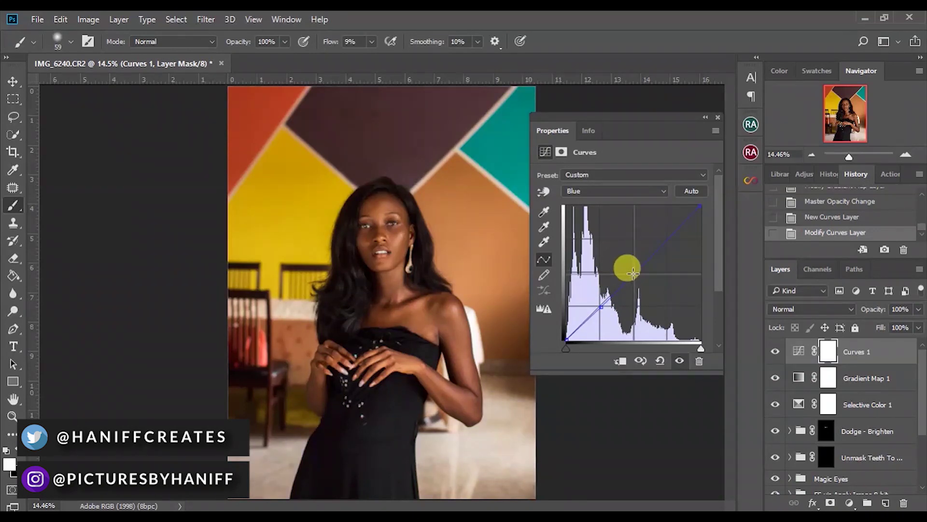
left_click_drag(631, 272, 633, 275)
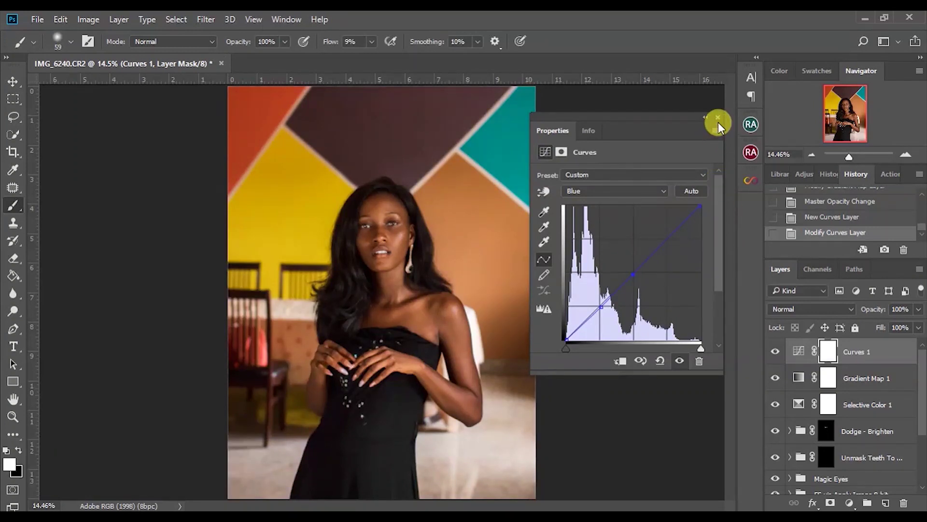
left_click(718, 117)
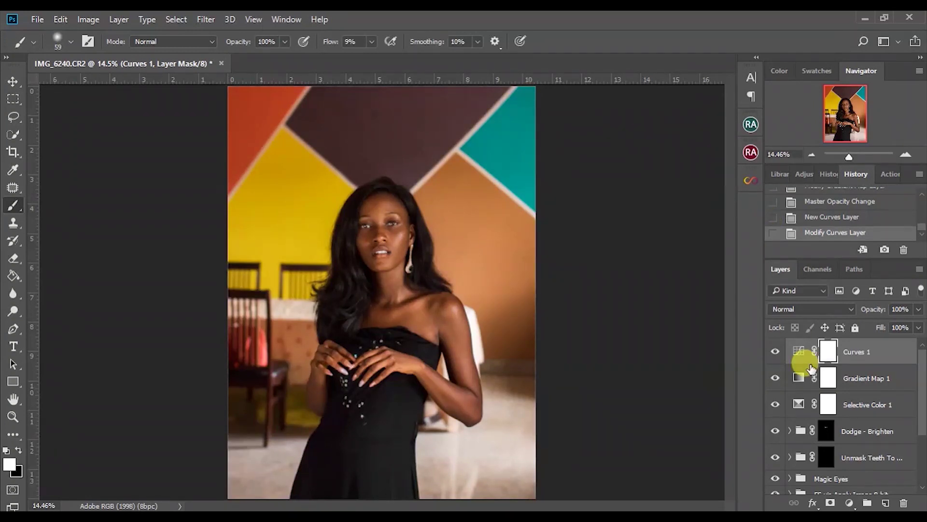
Step: Select every layer from Curves 1 down to Layer 1 and group them into Group 1
left_click(884, 379, "shift")
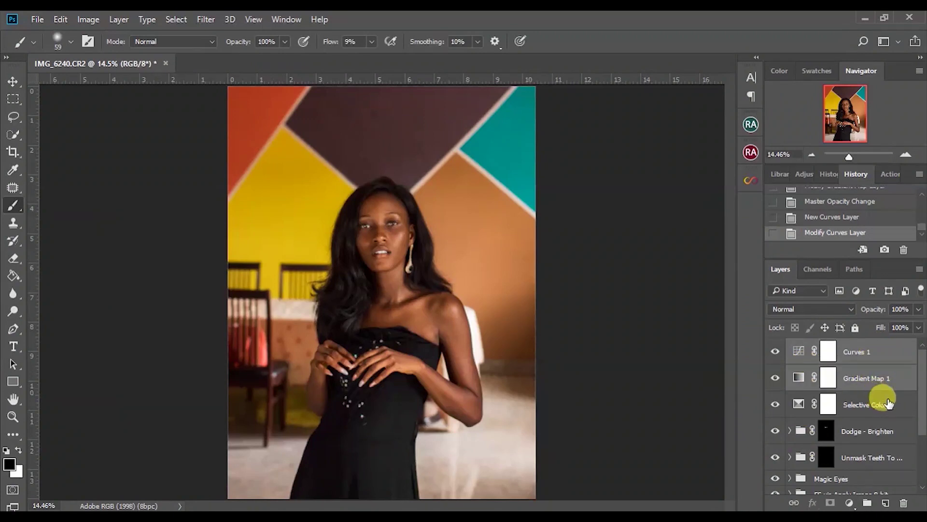
left_click(888, 407, "shift")
left_click(880, 435, "shift")
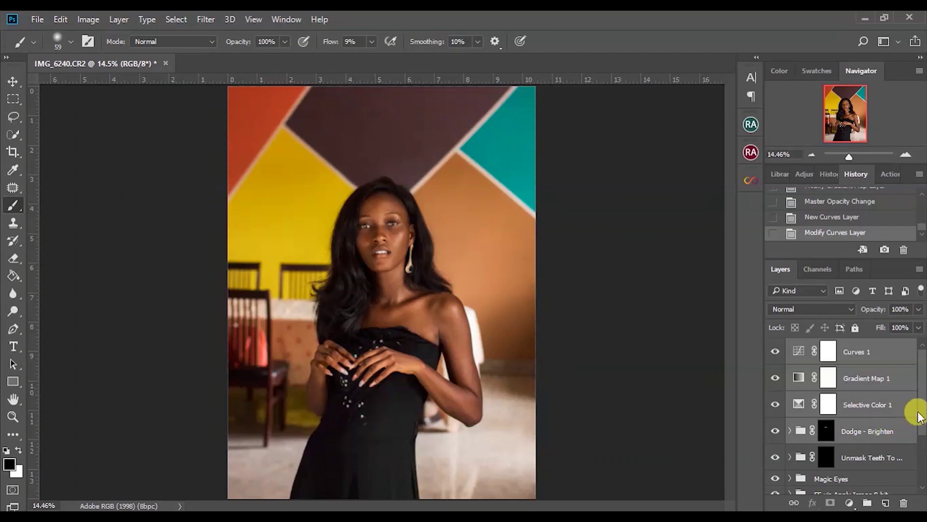
scroll(920, 425, "down", 1)
scroll(920, 434, "down", 1)
left_click(863, 427, "shift")
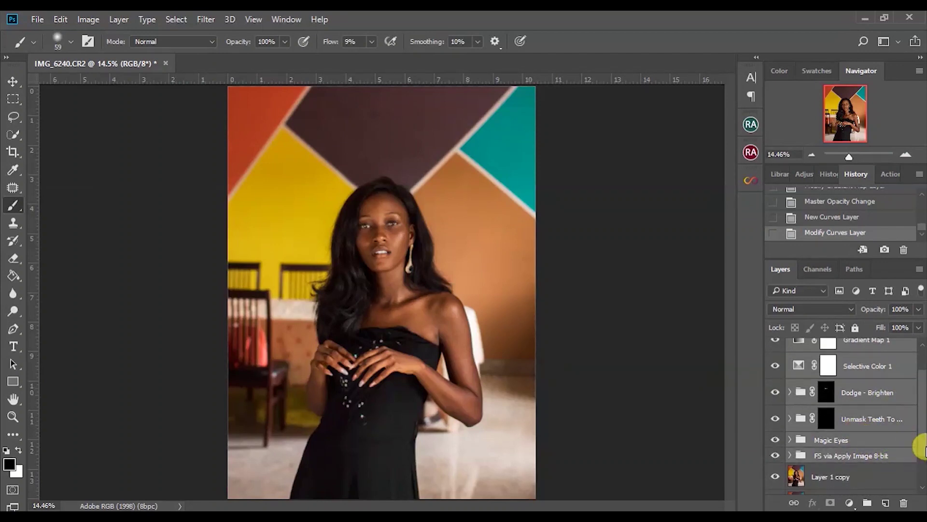
scroll(923, 435, "down", 2)
left_click(856, 436, "shift")
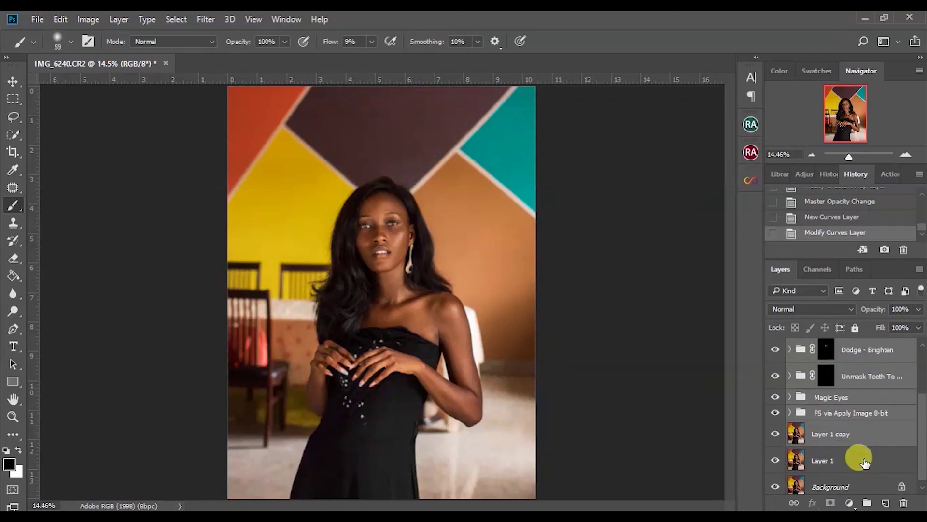
left_click(864, 463, "shift")
left_click_drag(850, 425, 867, 503)
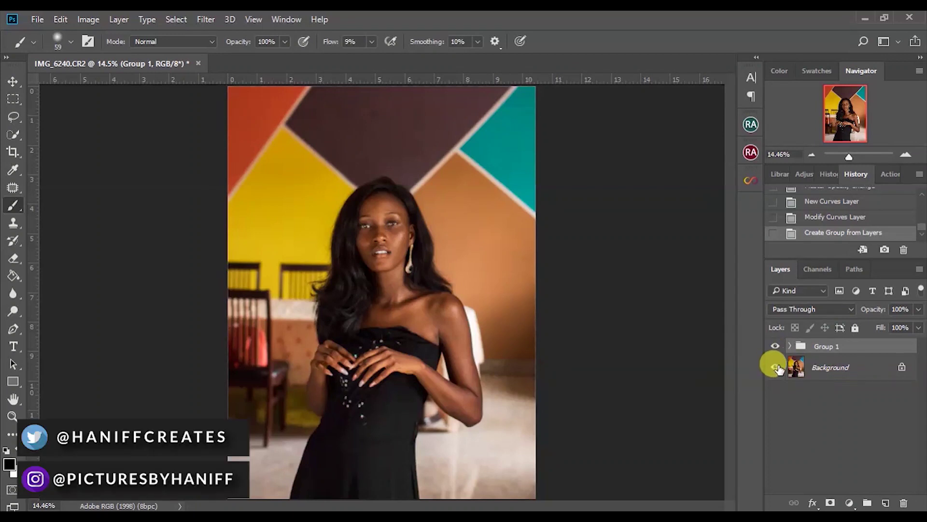
Step: Toggle Group 1 on and off to compare before and after, then zoom in slightly
left_click(775, 347)
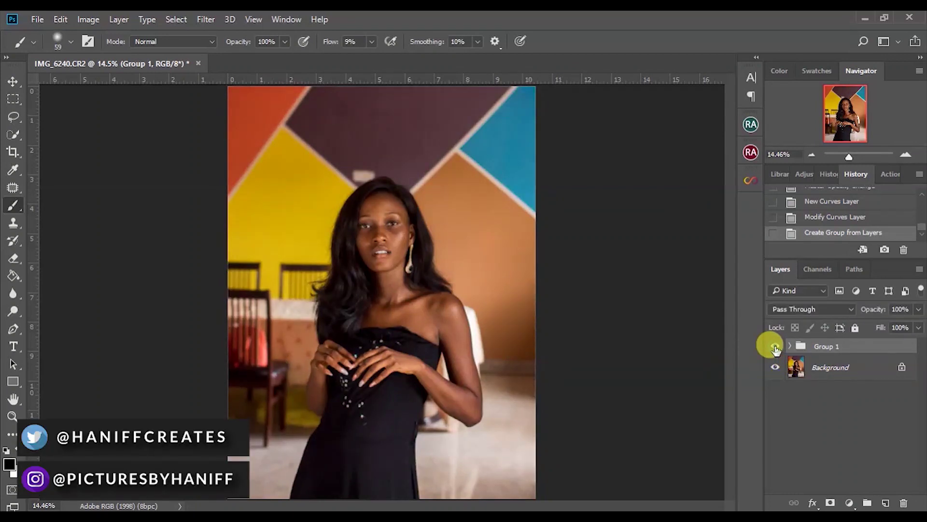
left_click(776, 347)
left_click(775, 347)
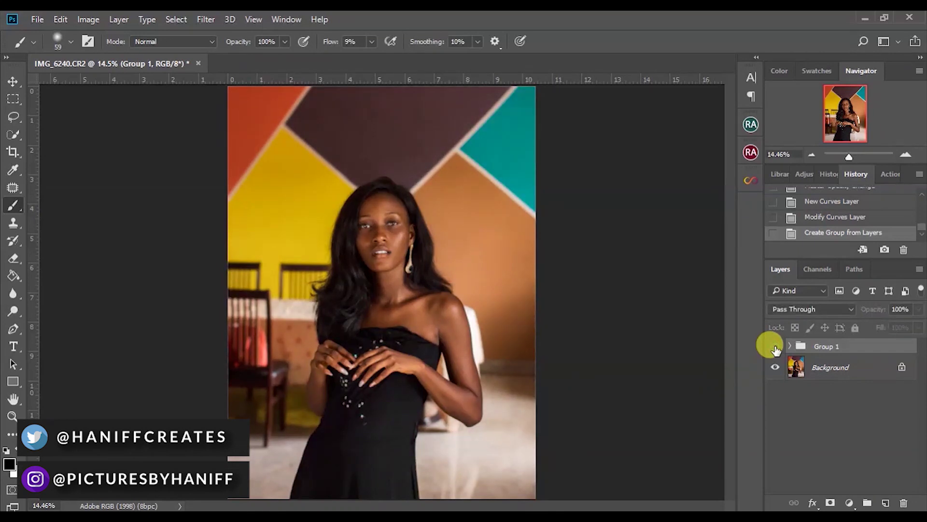
left_click(775, 347)
left_click(775, 348)
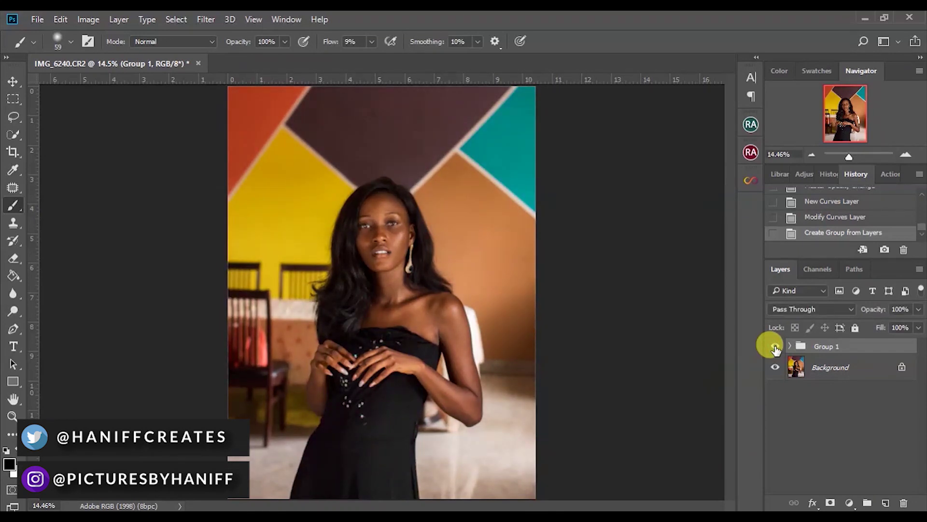
left_click_drag(848, 156, 850, 156)
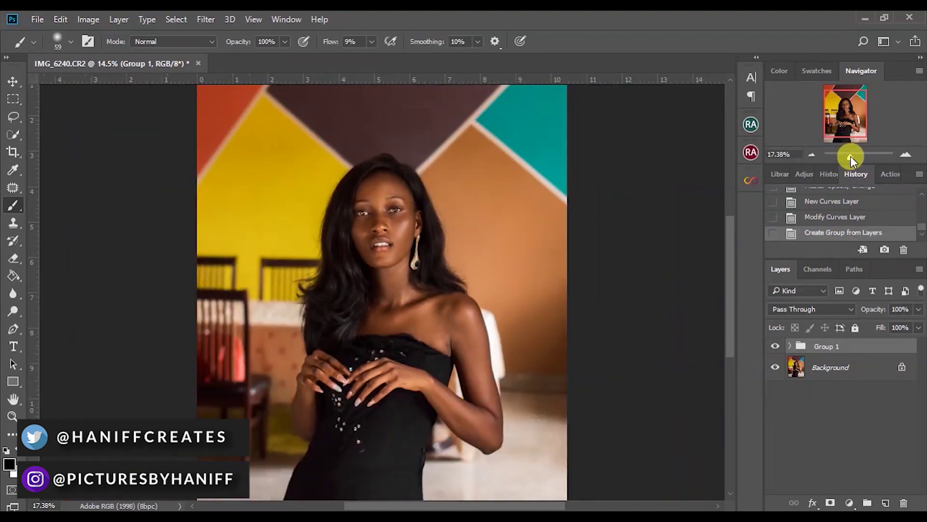